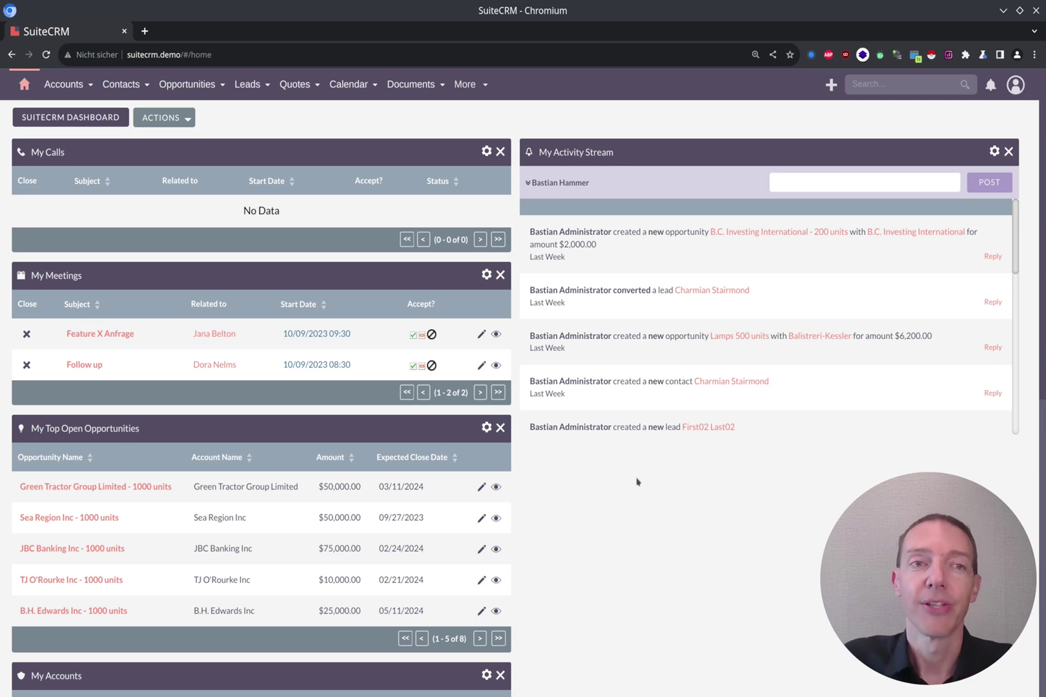
Show the full Leads list of 5202 leads and open Reports from More in a background tab.
click(252, 86)
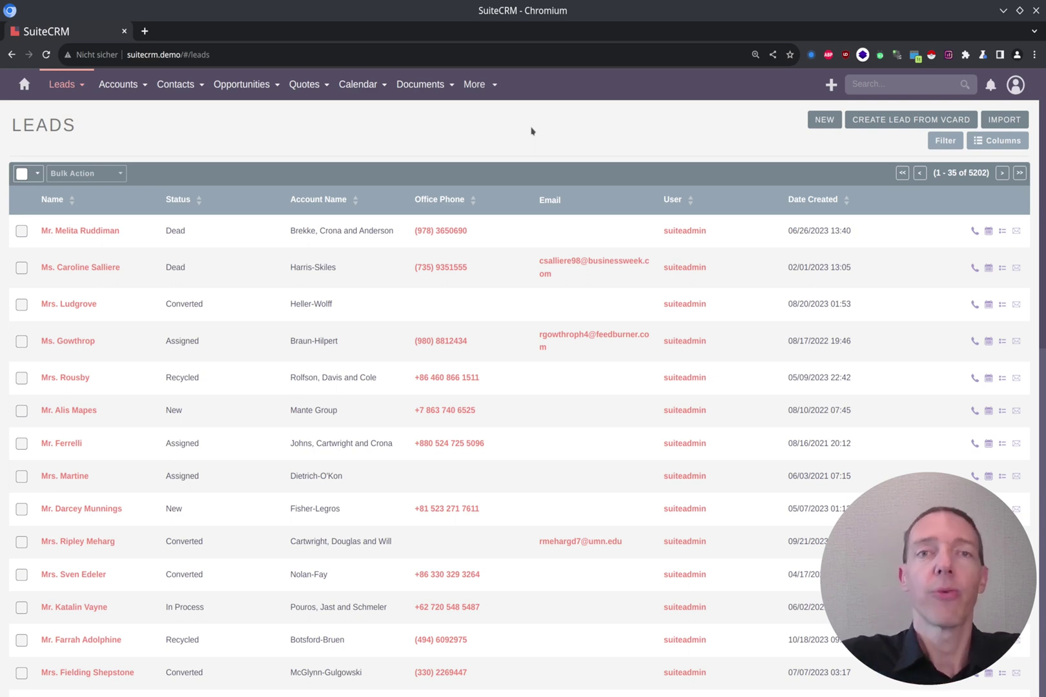
click(478, 84)
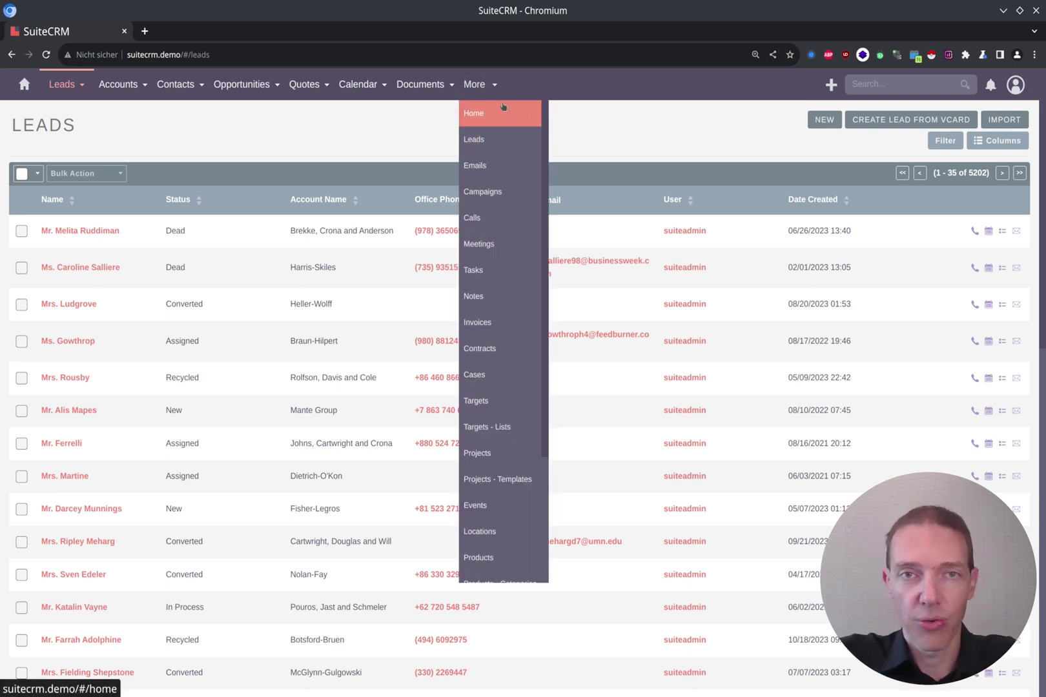
scroll(448, 282, down, 3)
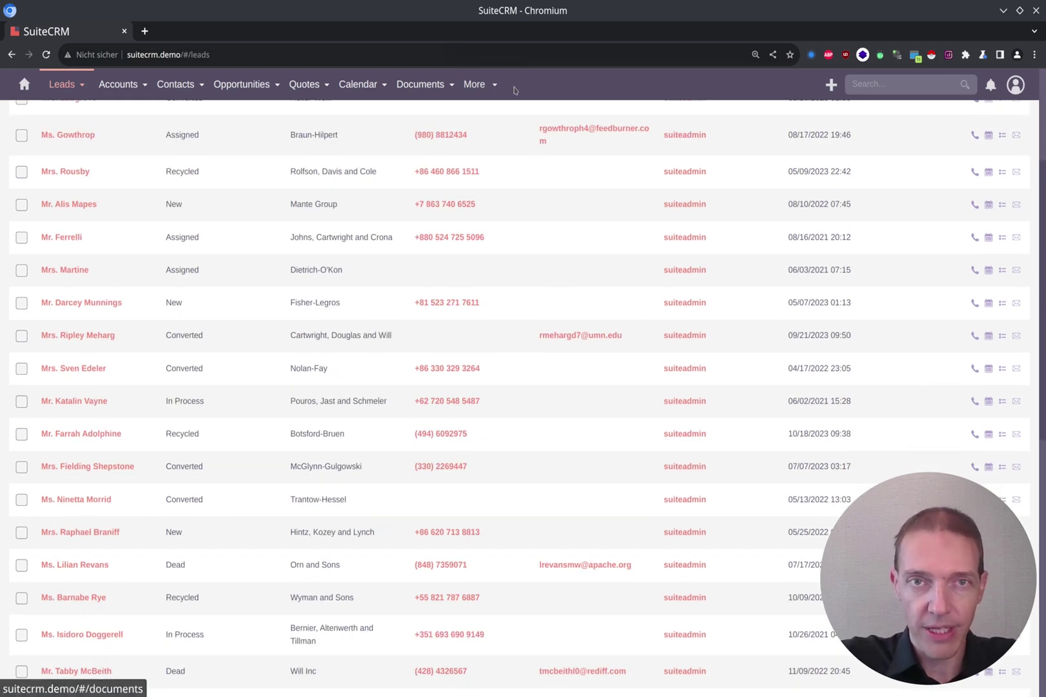
mouse_move(478, 84)
scroll(487, 464, down, 3)
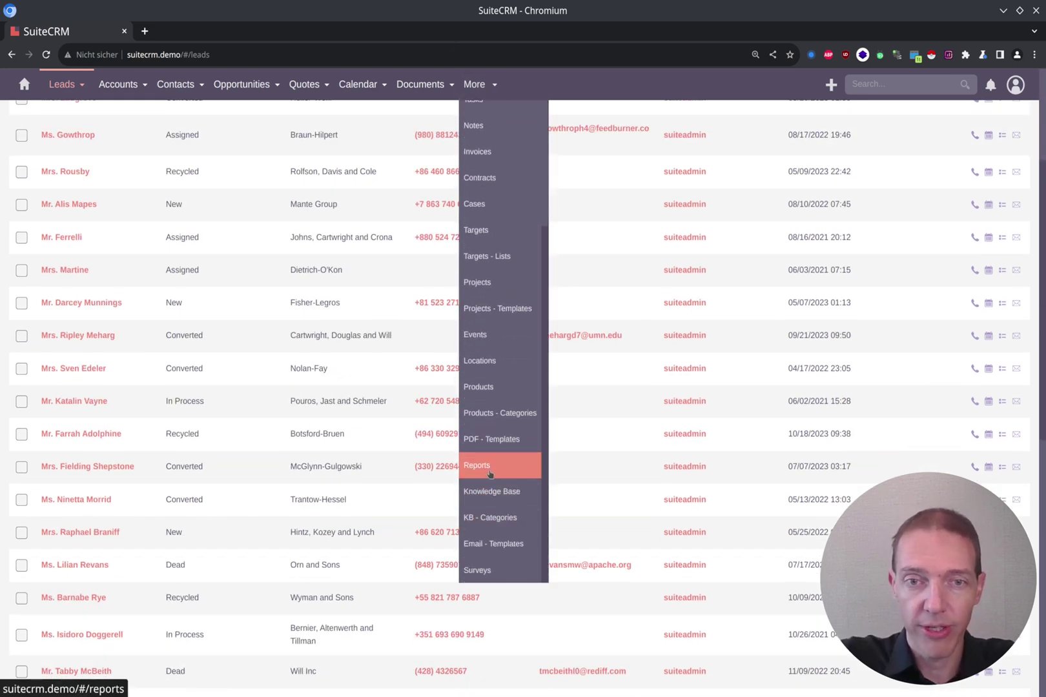
middle_click(489, 474)
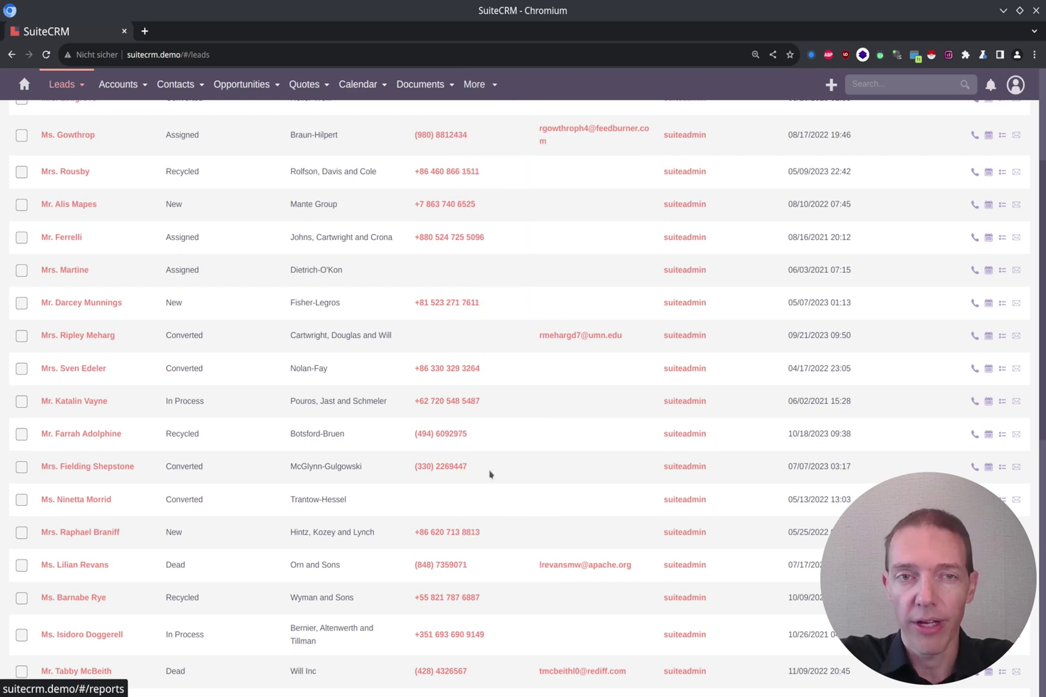
scroll(490, 473, up, 3)
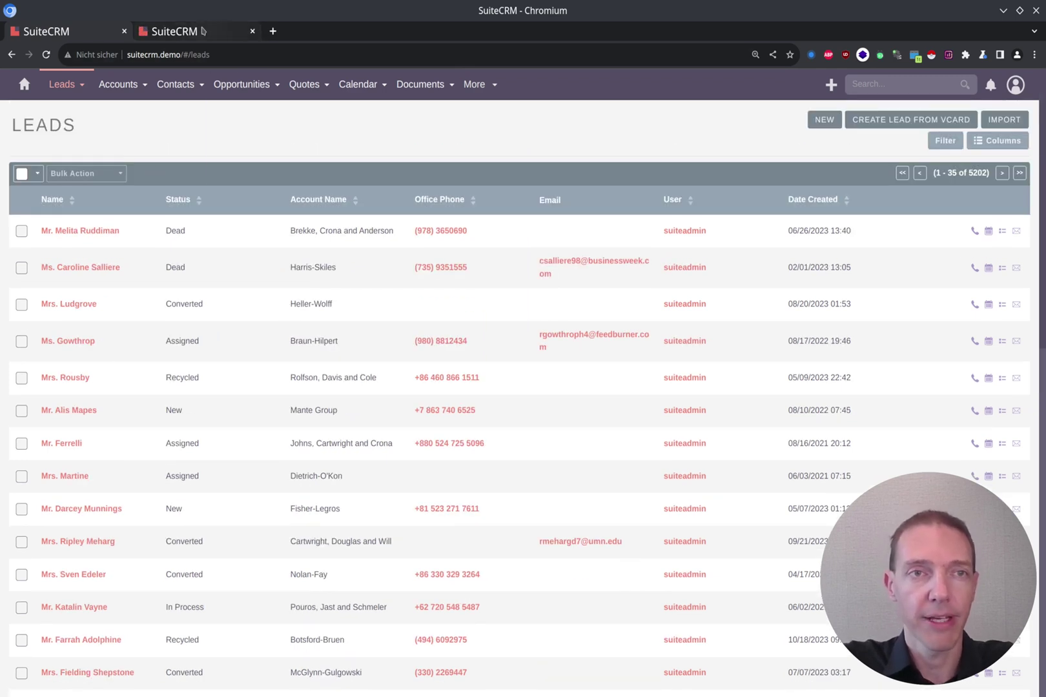
In the Reports tab, start a new report named 'Leads per Day' with Leads as its module.
click(203, 31)
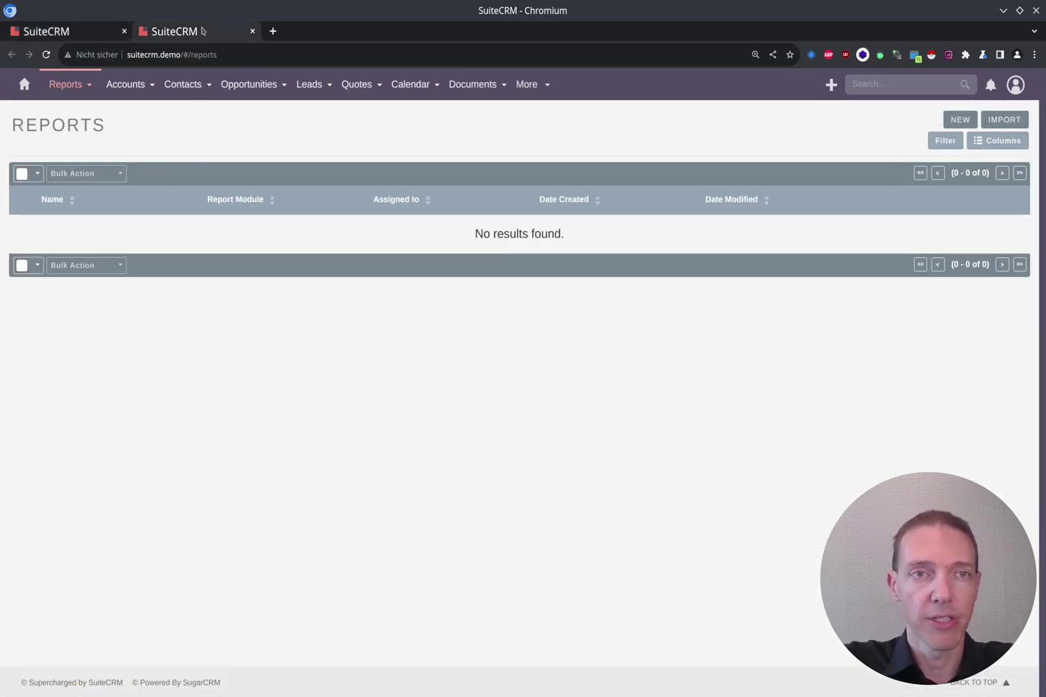
click(960, 120)
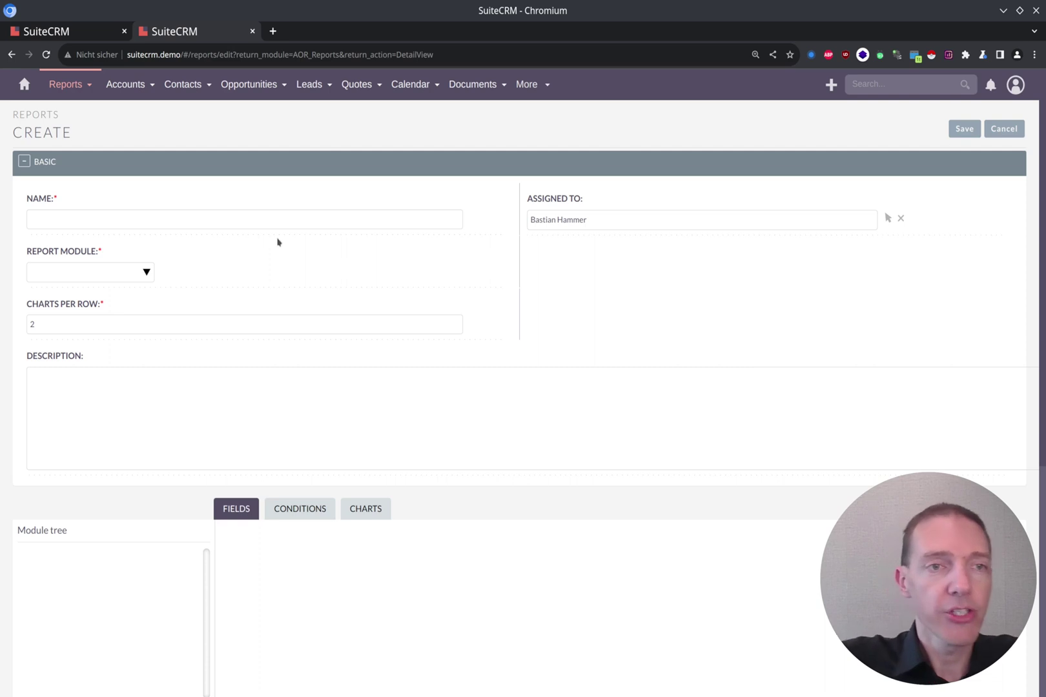
click(252, 219)
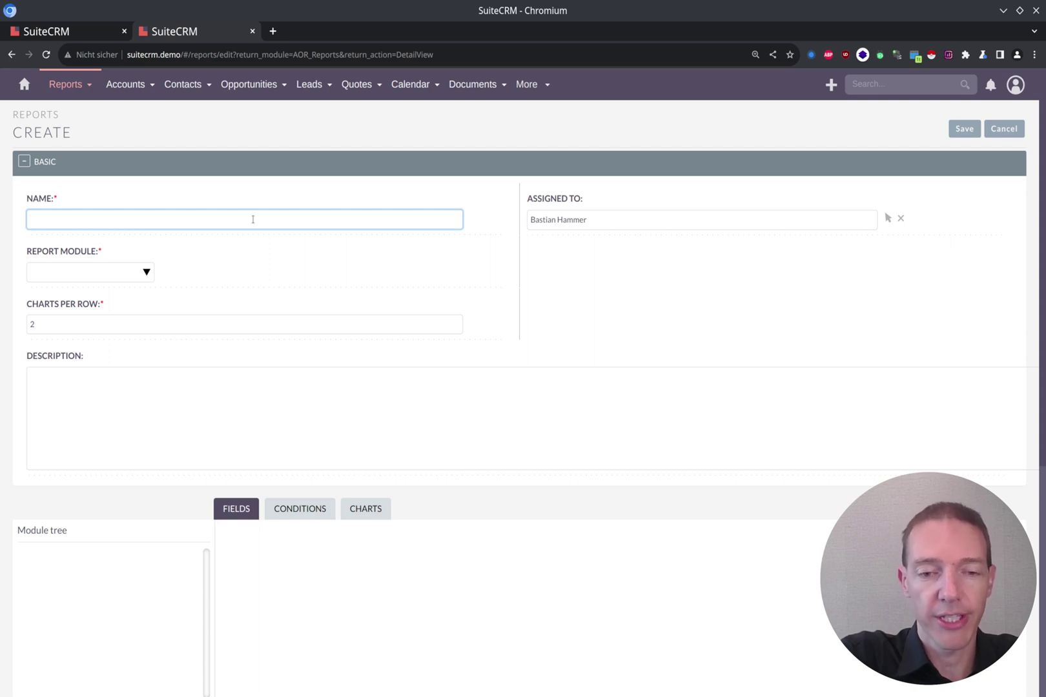
text(Leads per D)
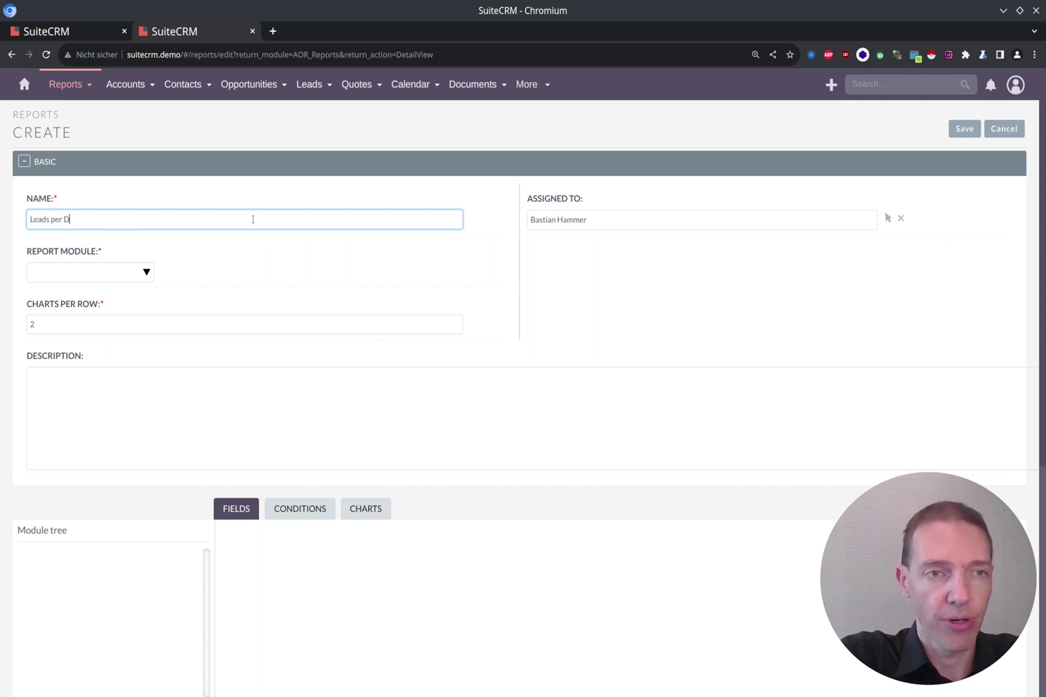
text(ay)
click(98, 272)
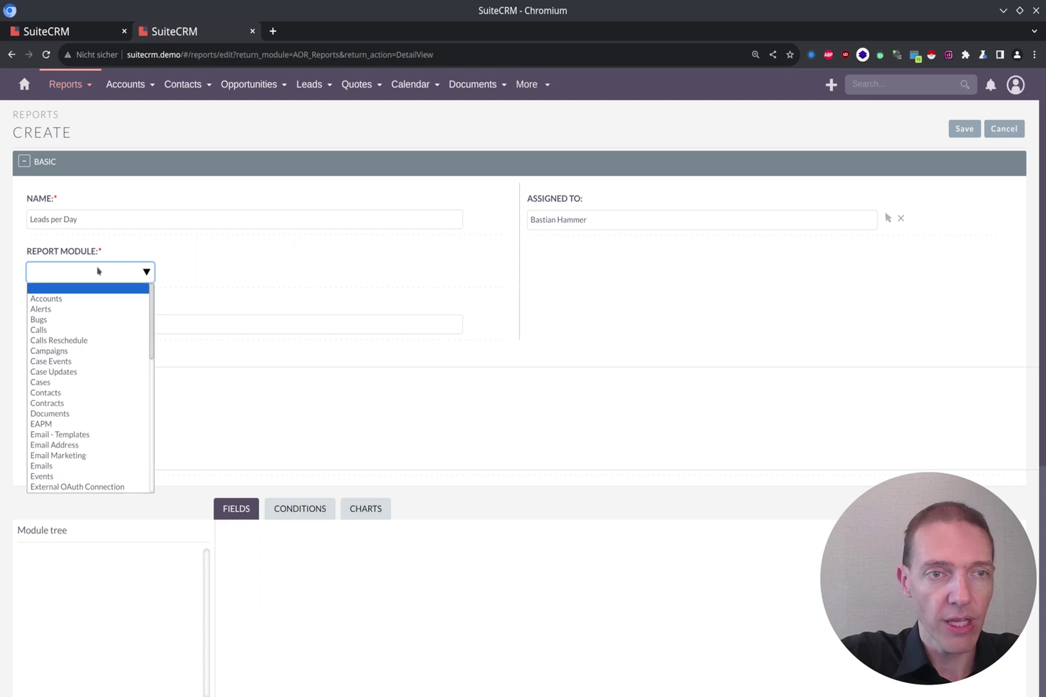
text(Leads)
key(Return)
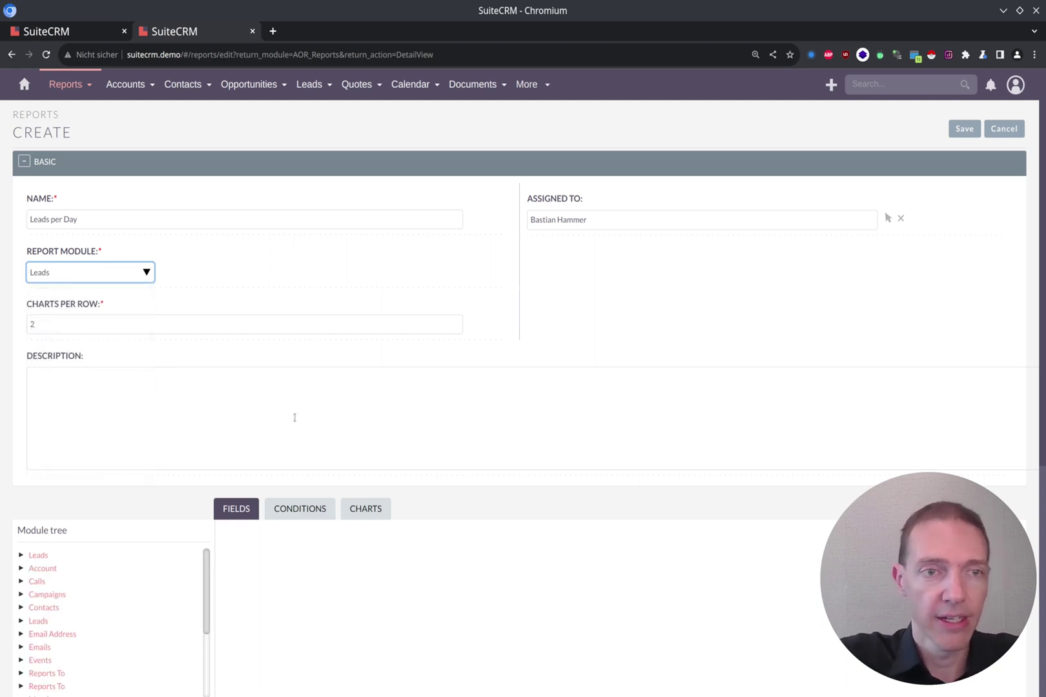
Load the Leads fields and add Date Created to the report.
scroll(349, 429, down, 2)
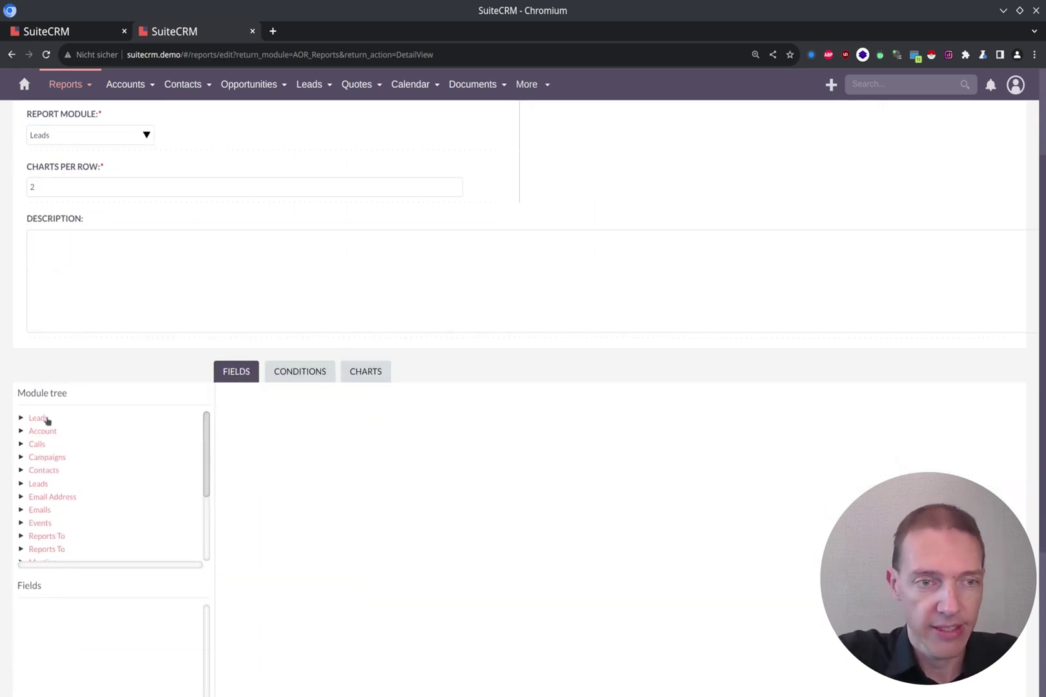
click(44, 418)
scroll(218, 320, down, 2)
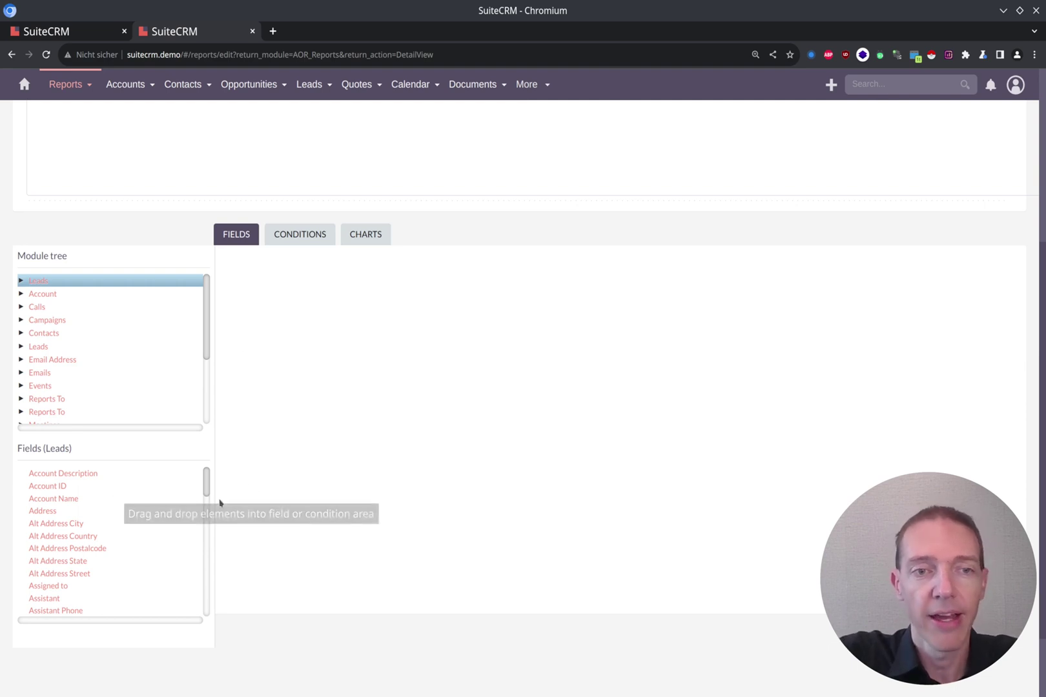
key(ctrl+f)
text(creat)
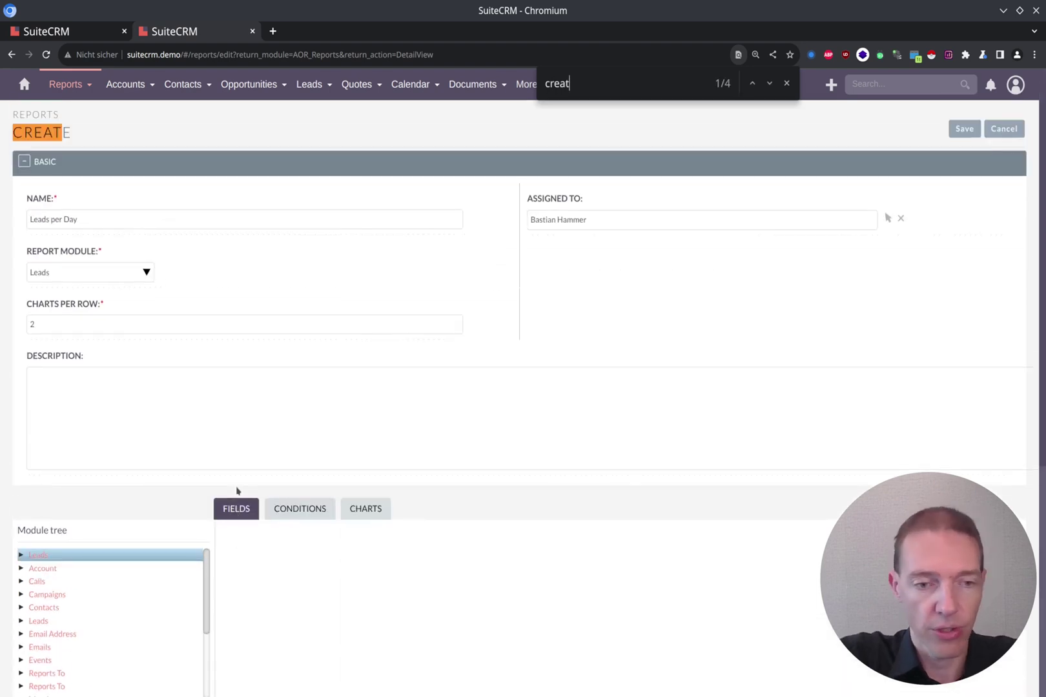
key(Return)
key(Return)
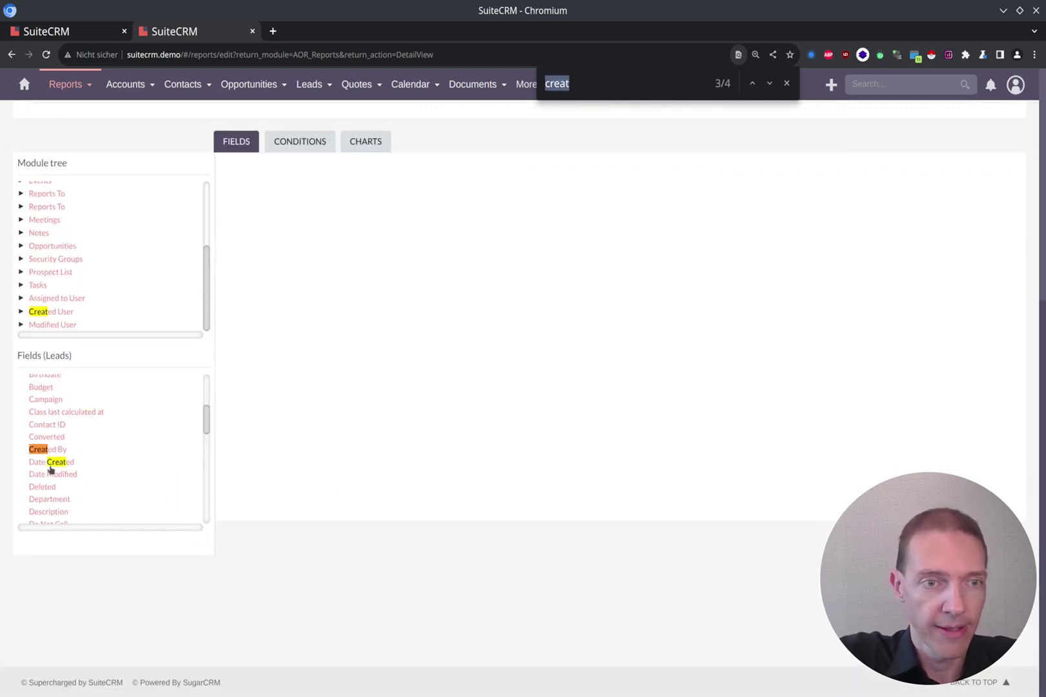
click(51, 463)
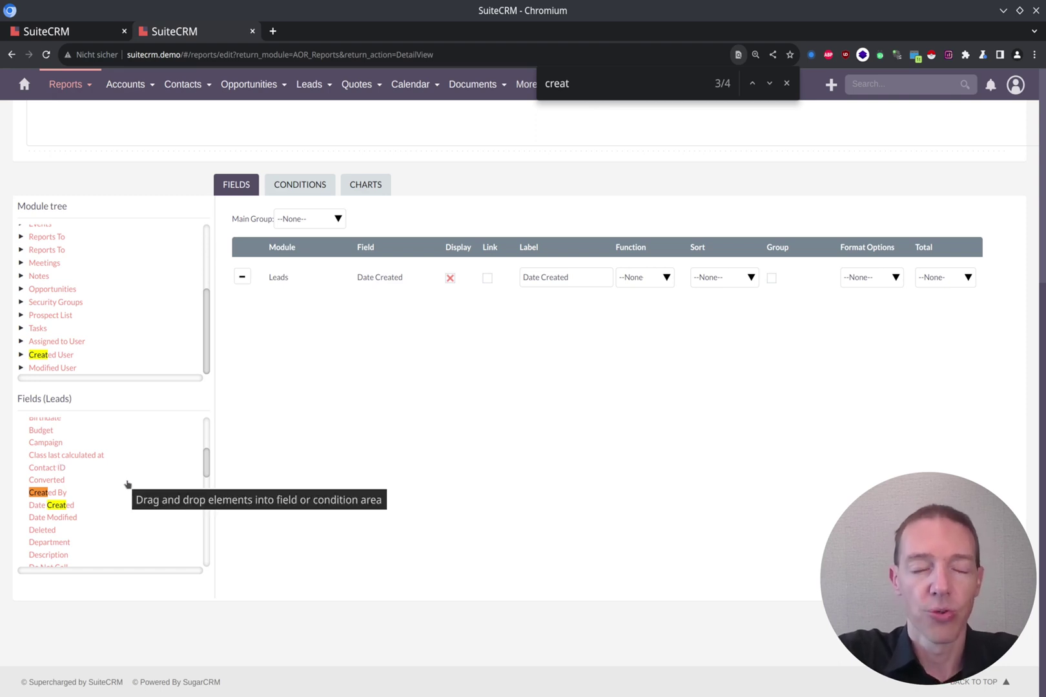
Add the Last Name field to the report.
key(ctrl+f)
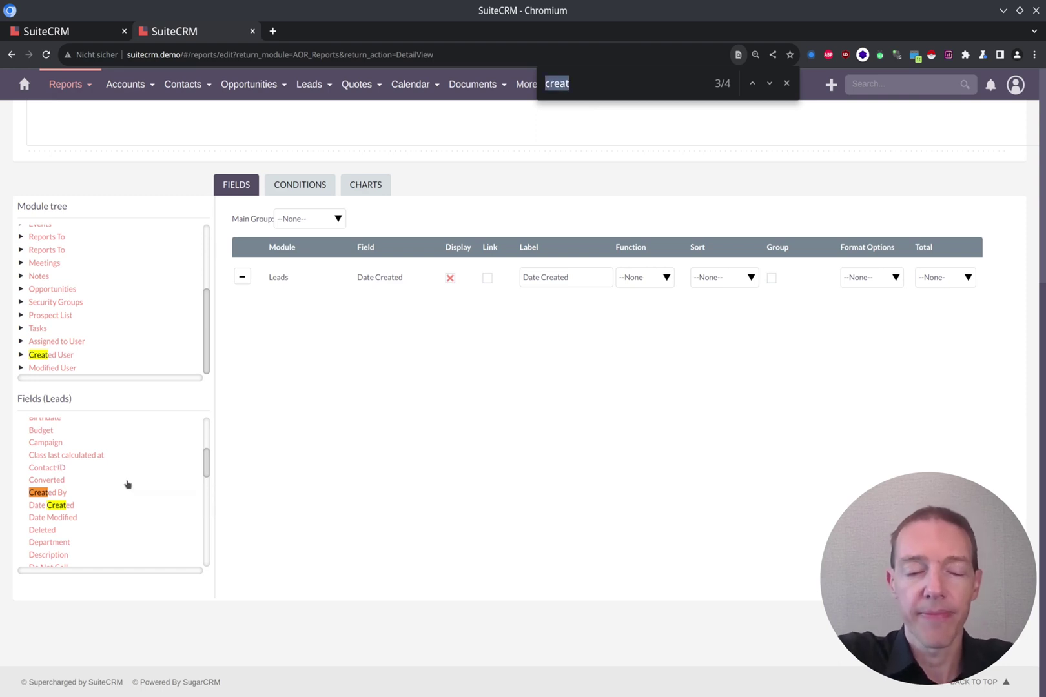
text(las)
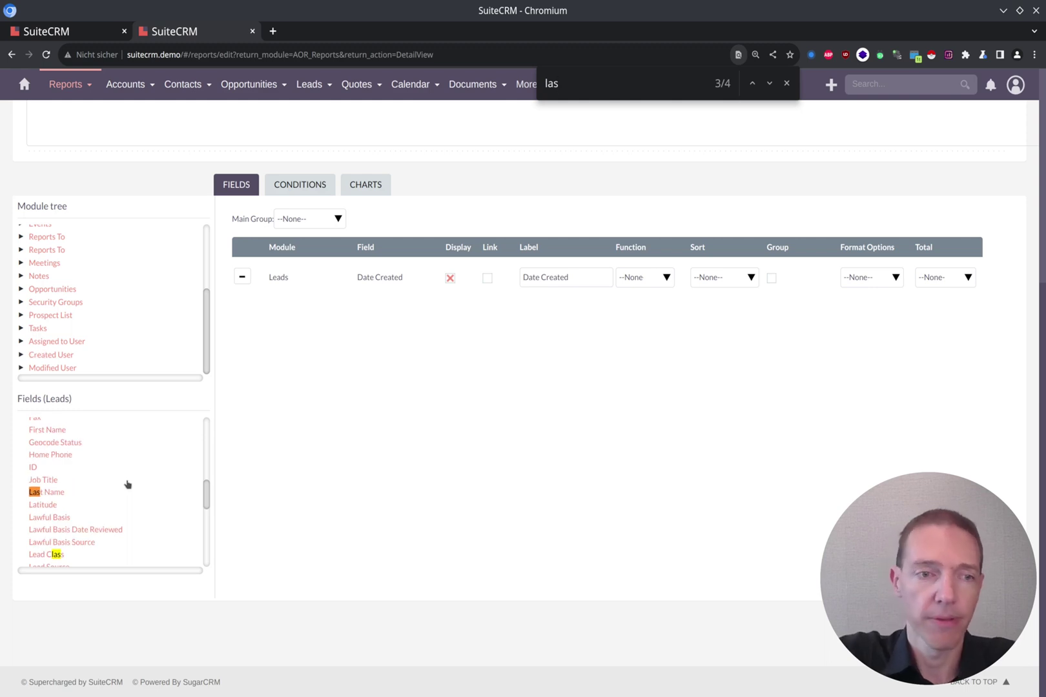
text(t)
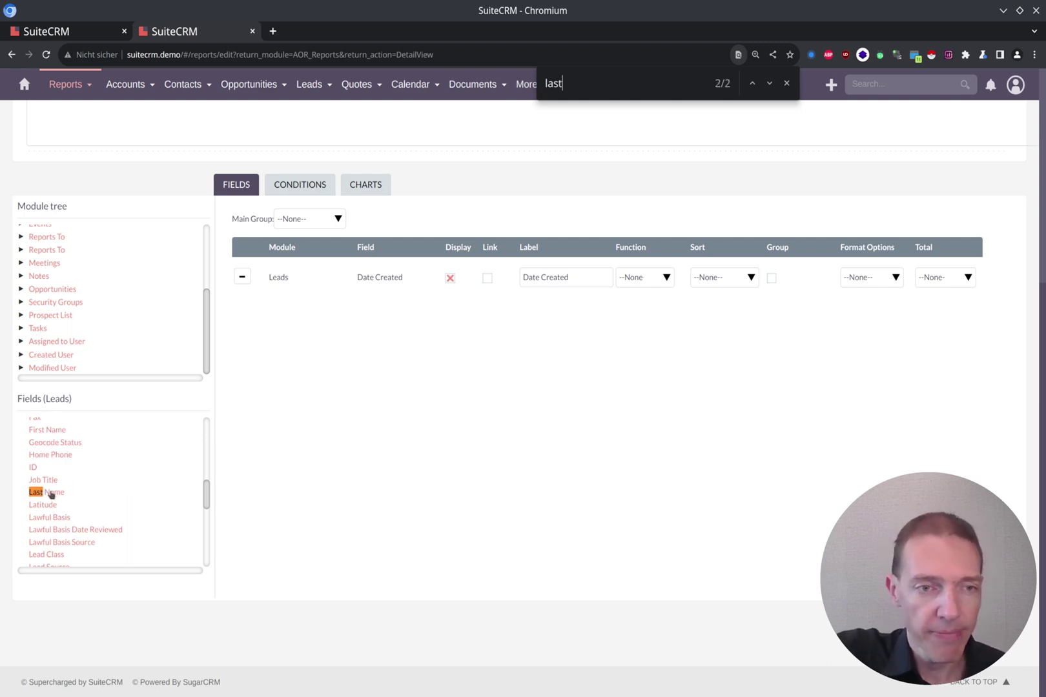
double_click(55, 497)
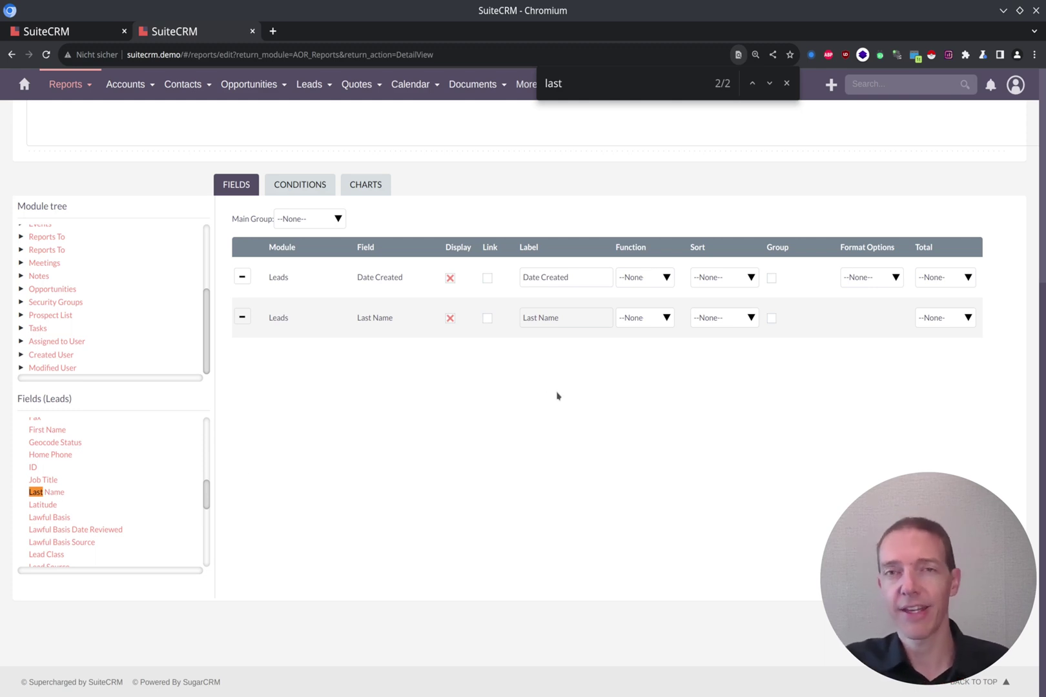
key(ctrl+f)
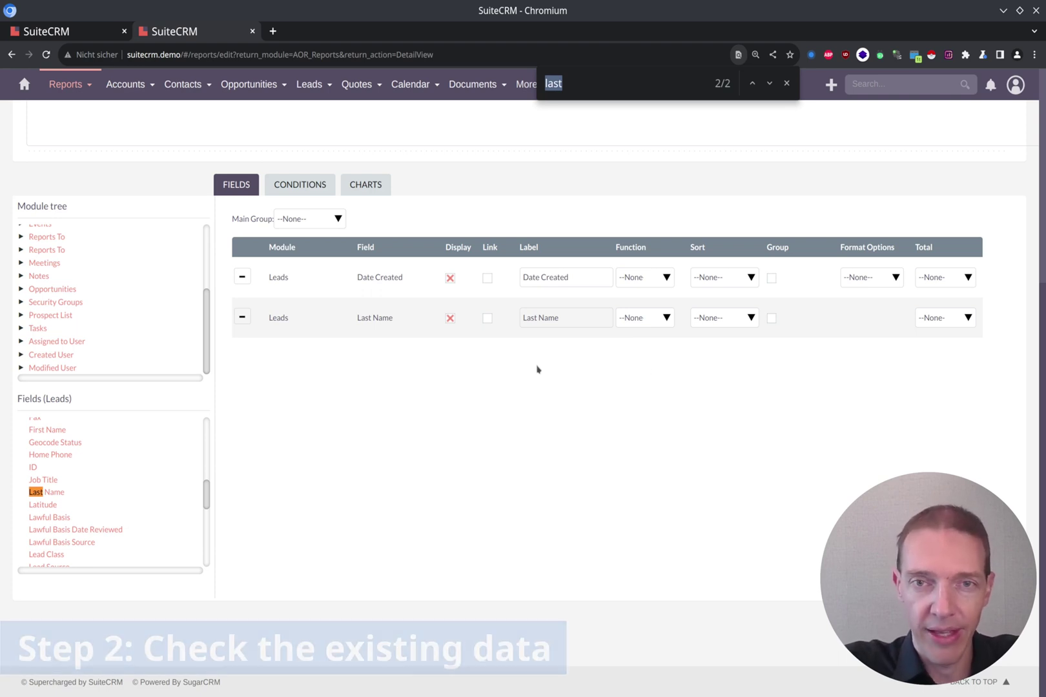
Sort Date Created in descending order.
click(736, 284)
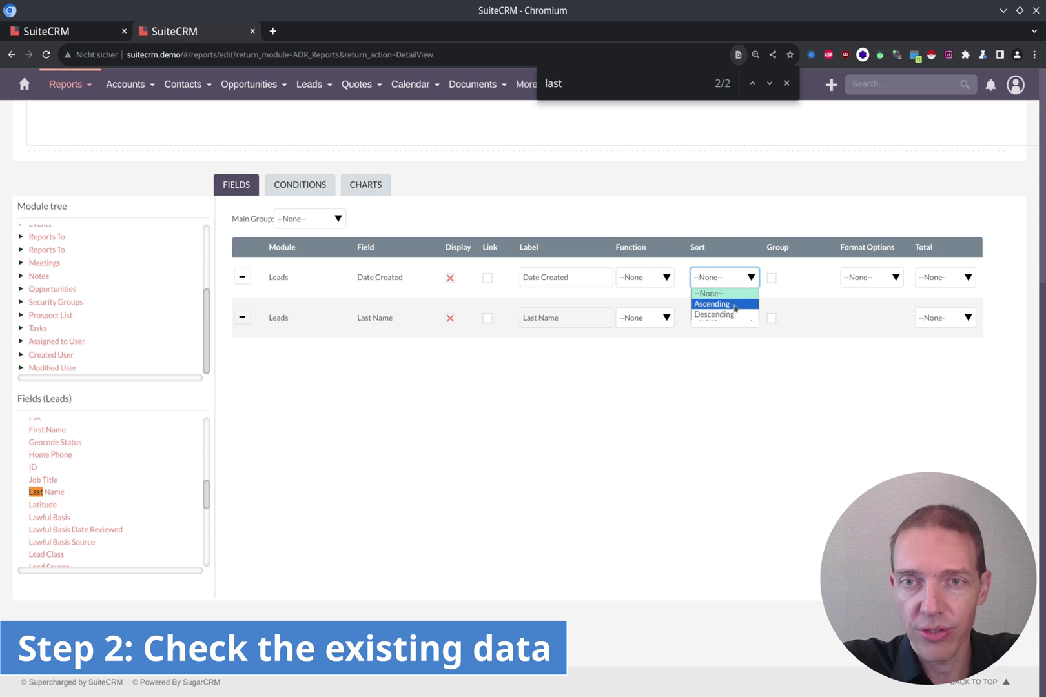
click(735, 316)
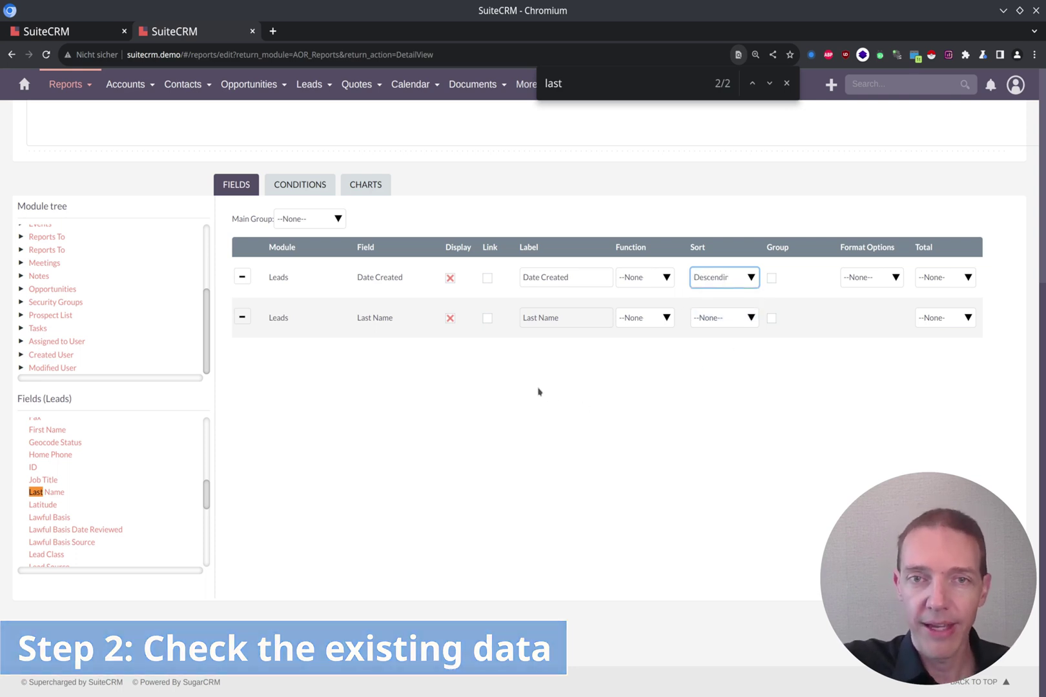
scroll(542, 387, up, 4)
scroll(614, 323, up, 1)
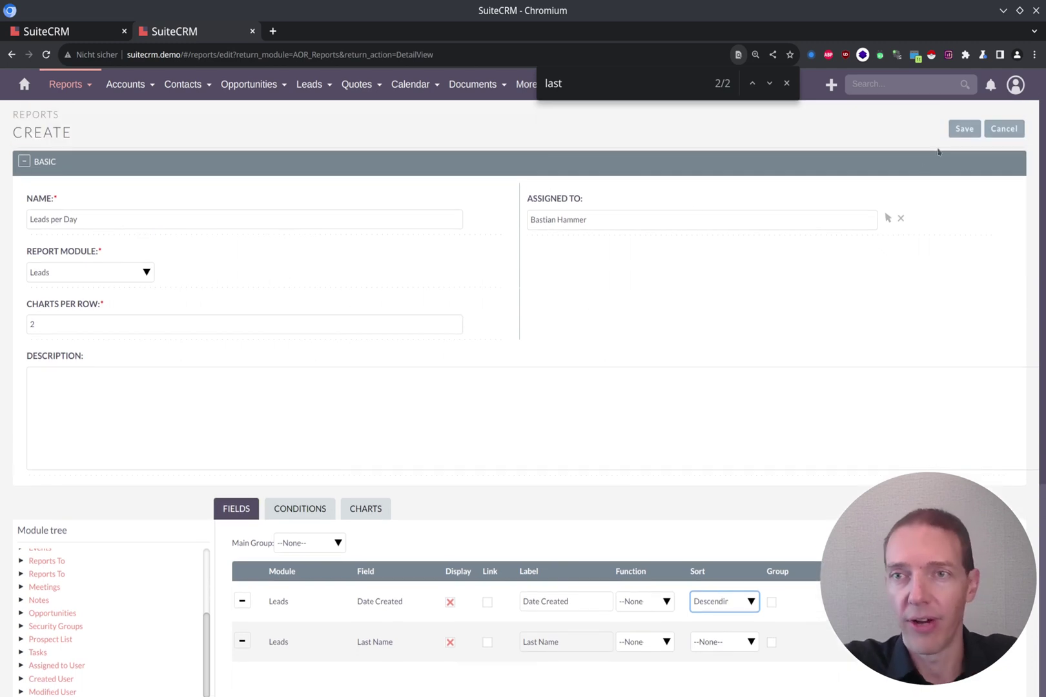
Save the report and compare its 5202 rows with the Leads list tab.
click(961, 128)
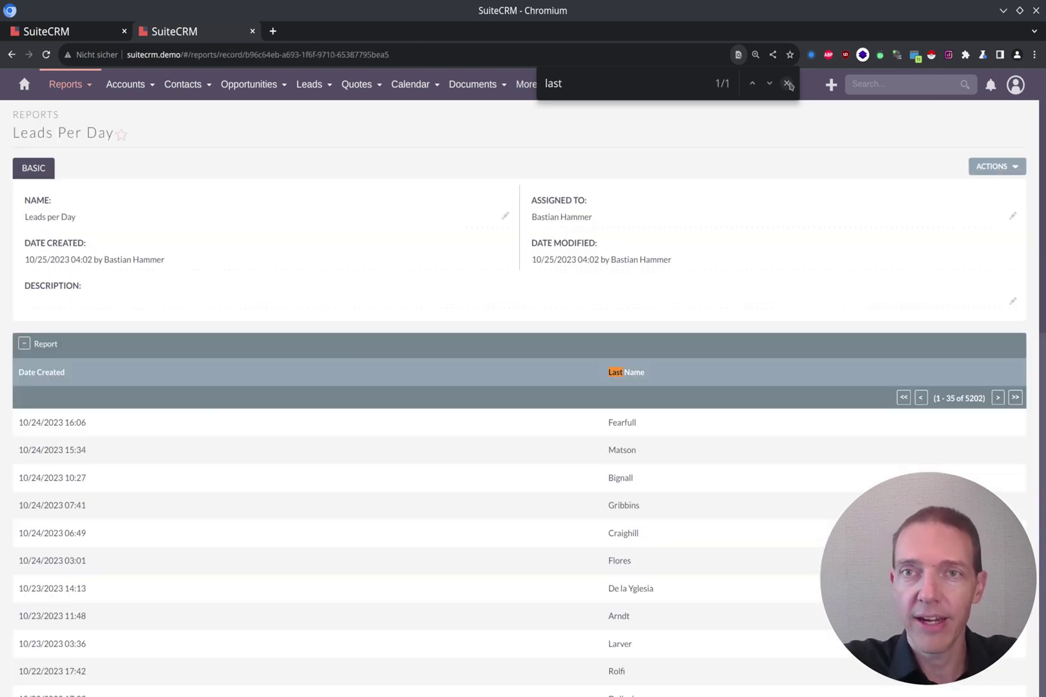
click(787, 82)
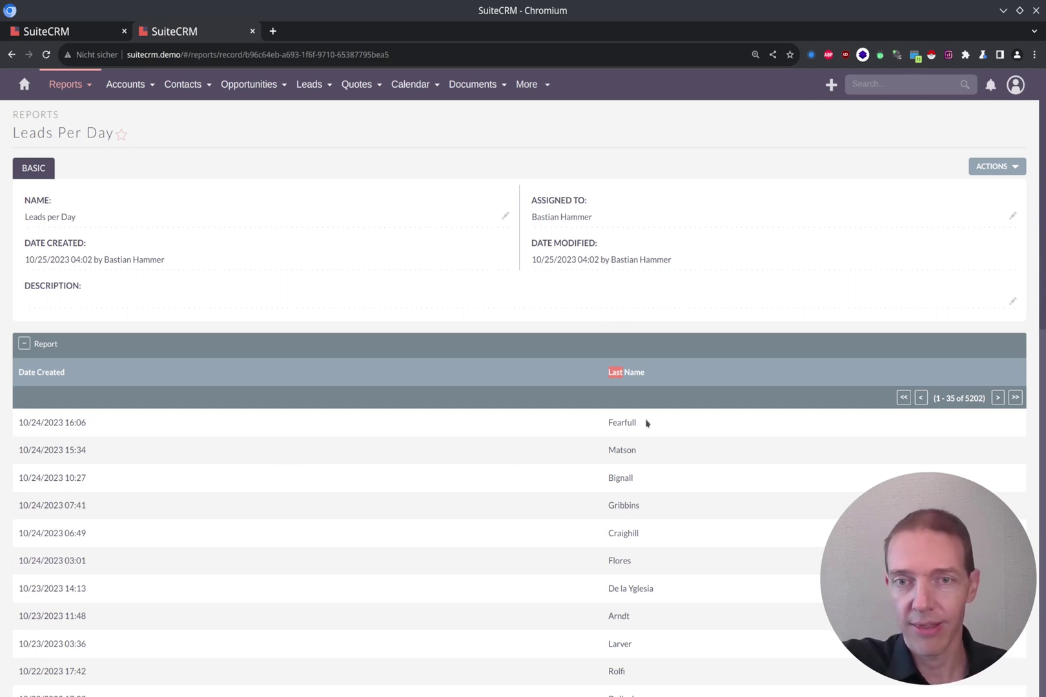
scroll(636, 464, down, 1)
scroll(633, 471, down, 8)
scroll(633, 471, up, 8)
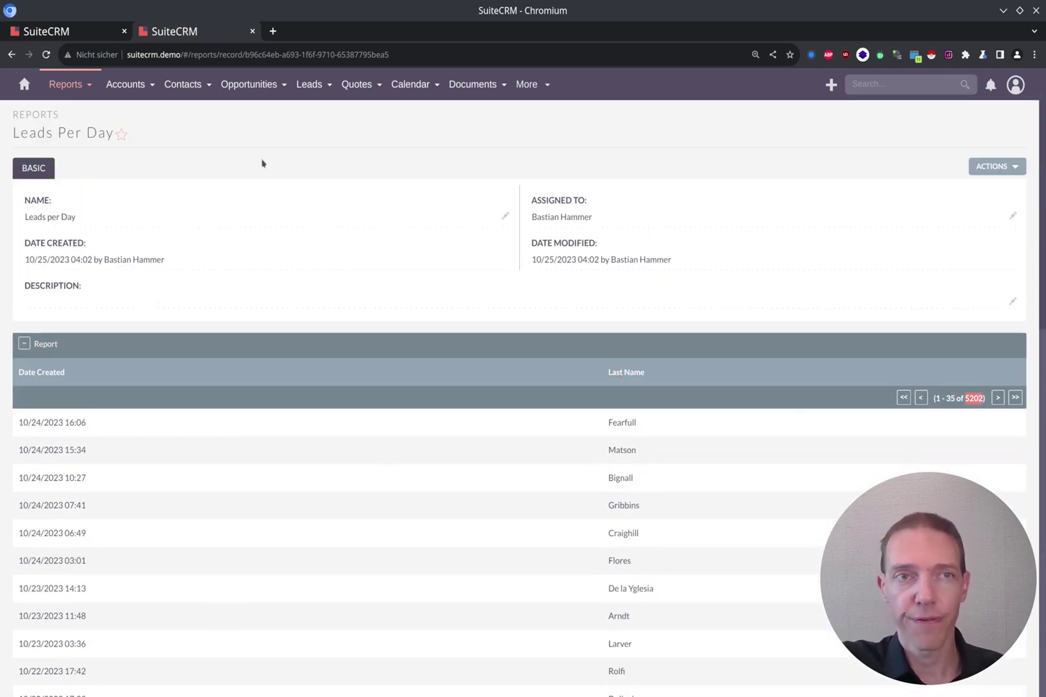
click(92, 36)
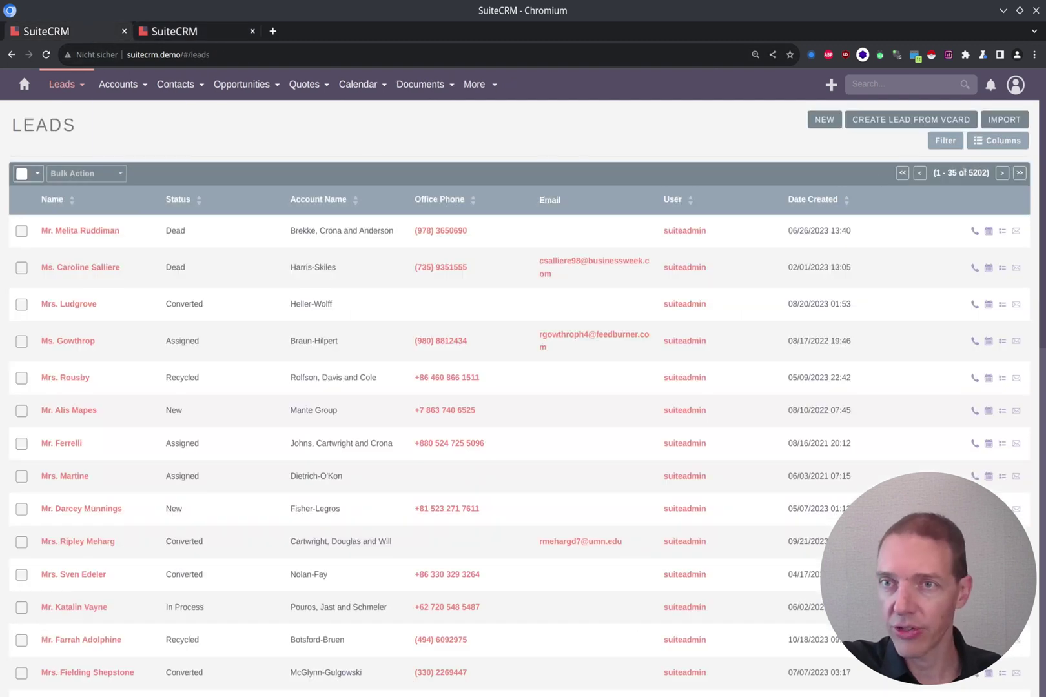
click(204, 33)
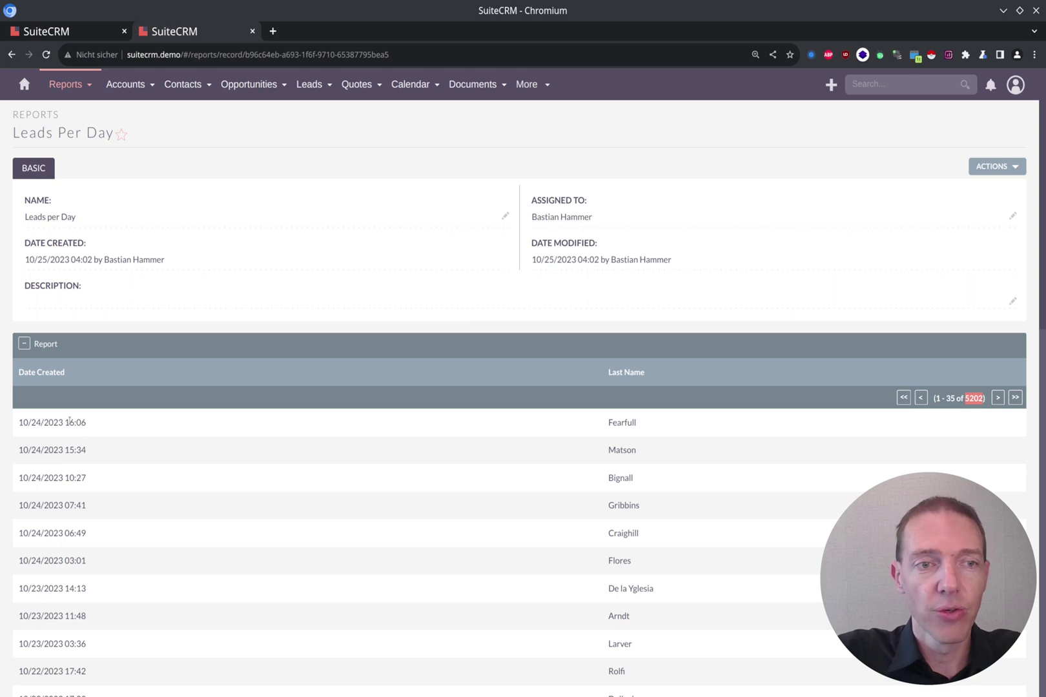
Edit the report to group rows by Date Created formatted as Y.m.d.
click(1008, 167)
click(932, 188)
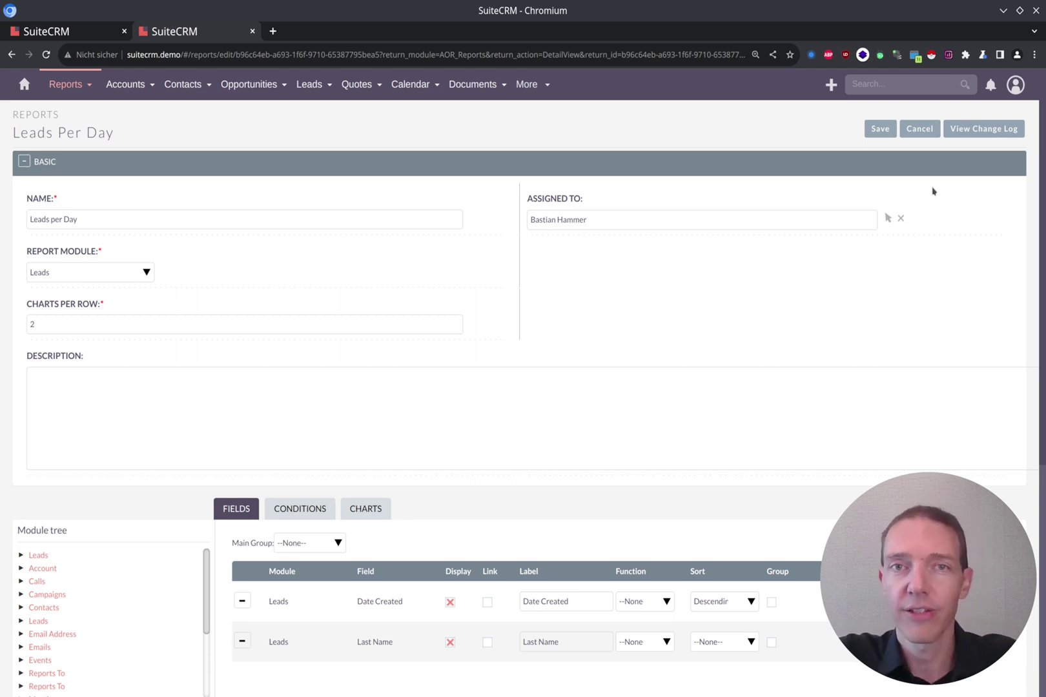
scroll(933, 191, down, 4)
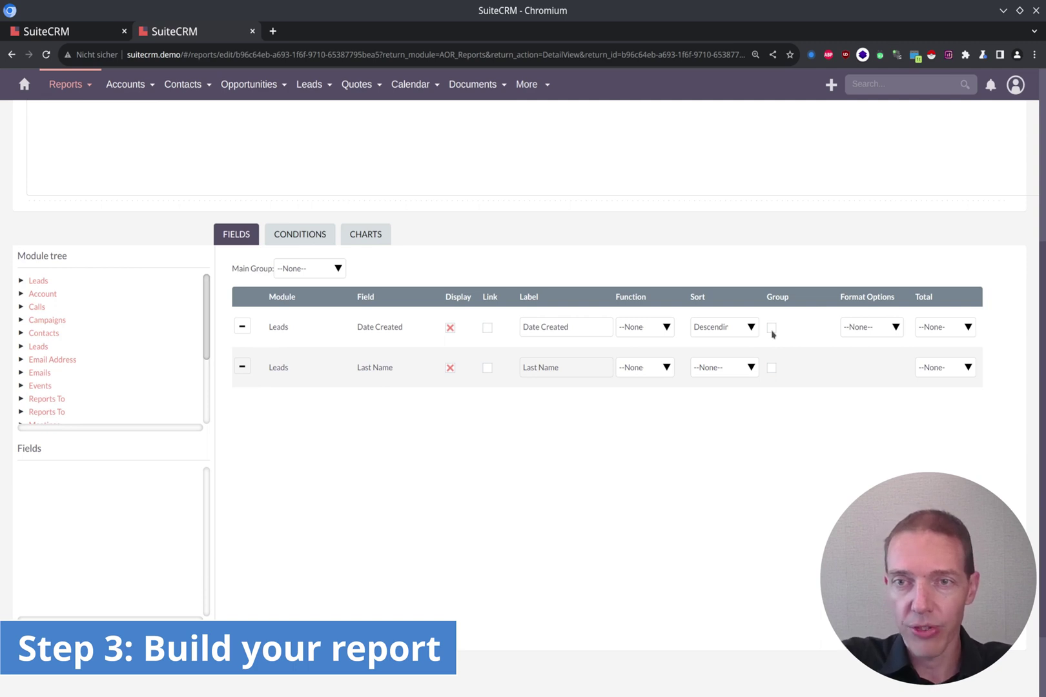
click(772, 328)
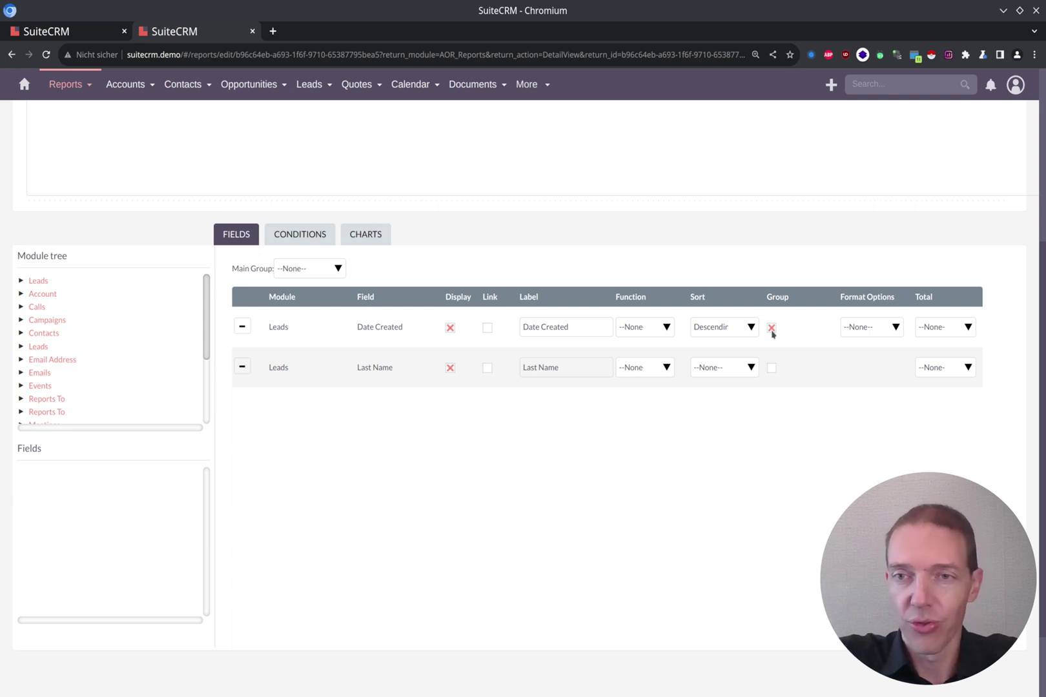
click(895, 329)
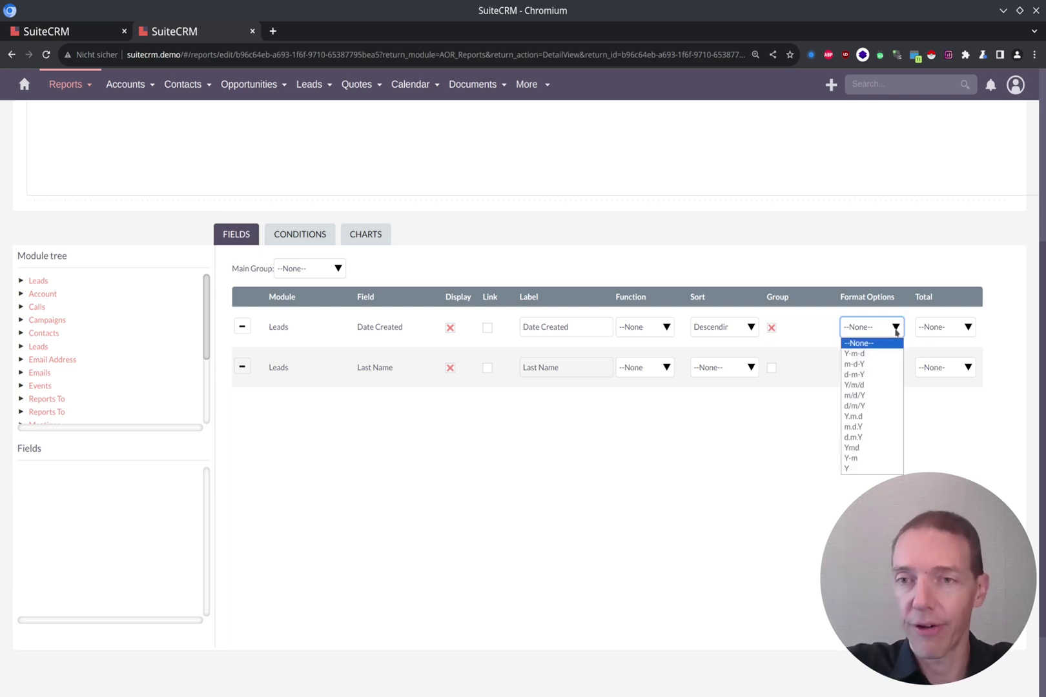
click(883, 418)
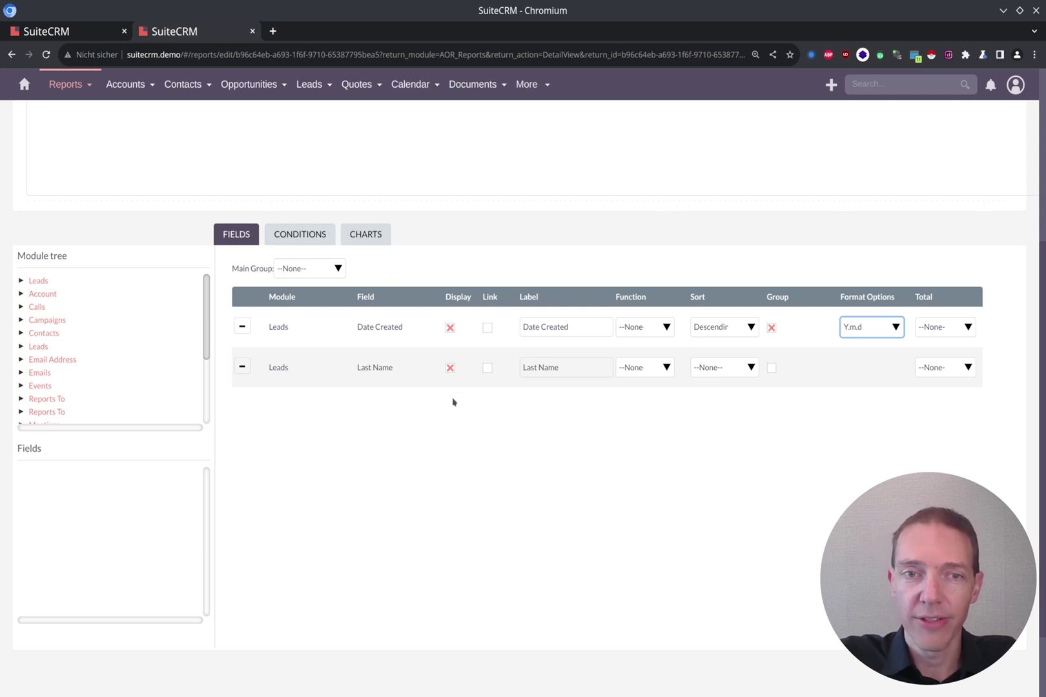
Set the Last Name function to Count.
click(667, 369)
click(655, 400)
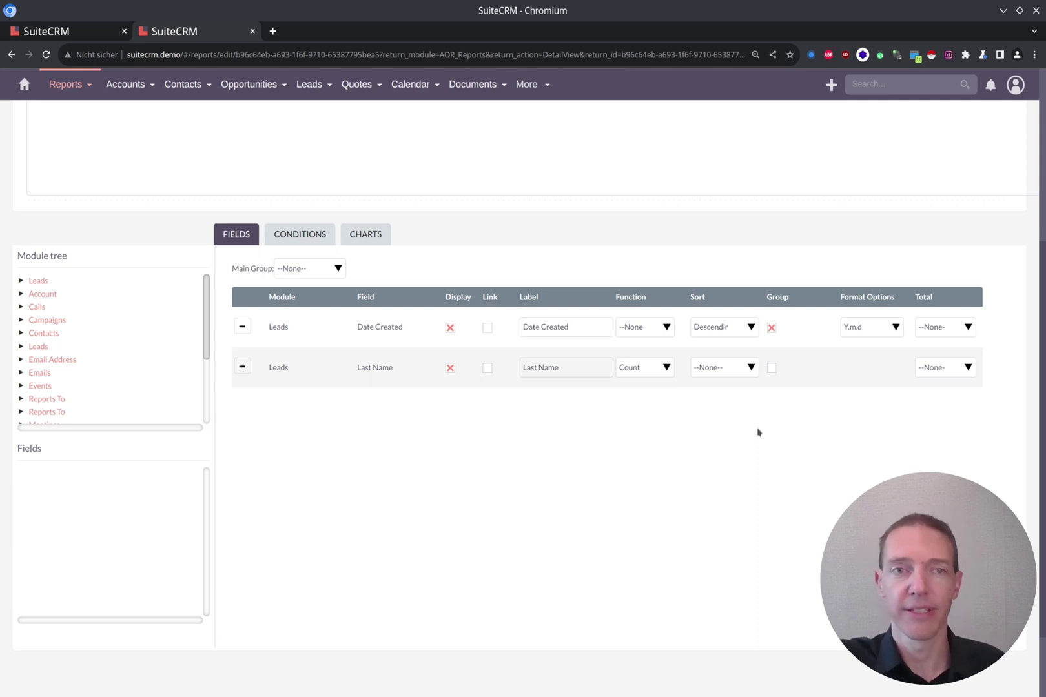
scroll(701, 436, up, 5)
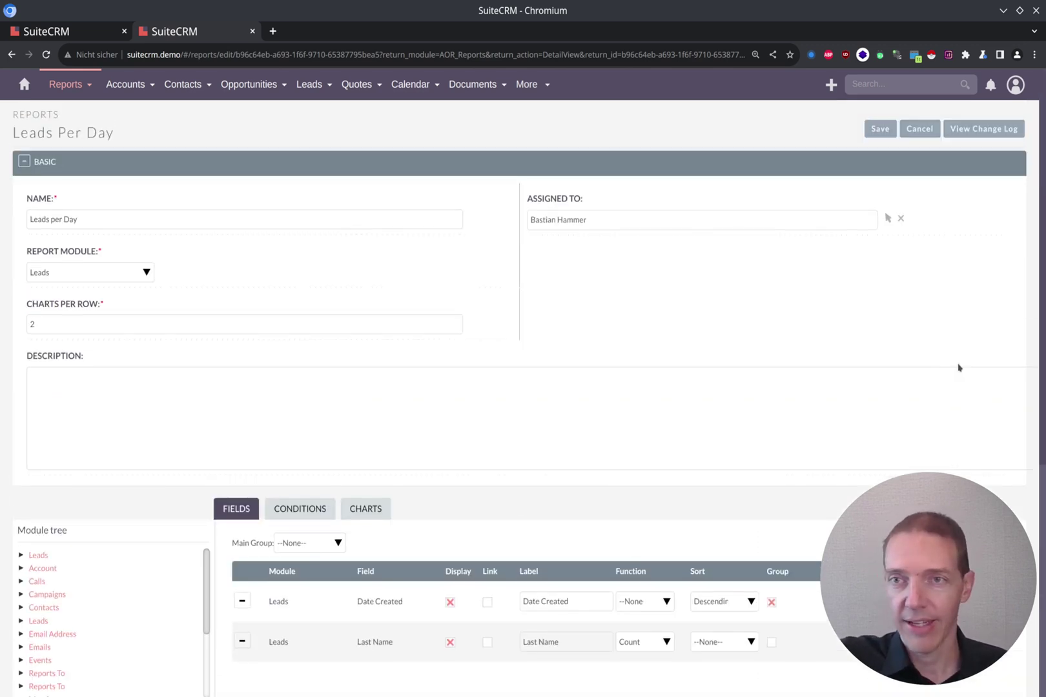
Save the grouped report and note its total of 894 rows.
click(881, 130)
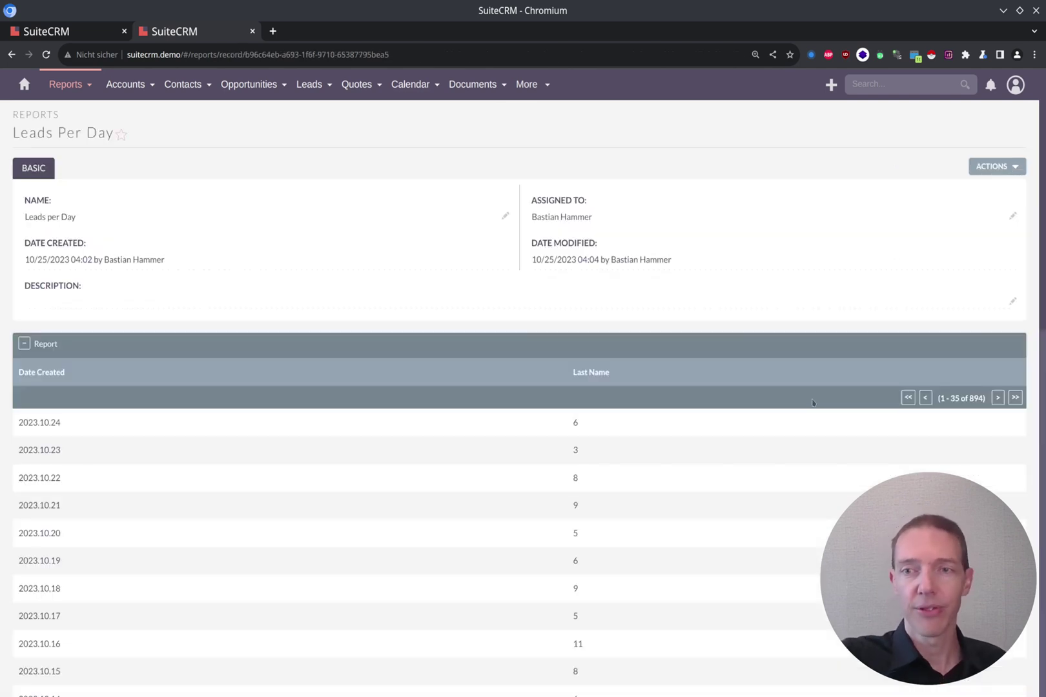
scroll(816, 393, down, 2)
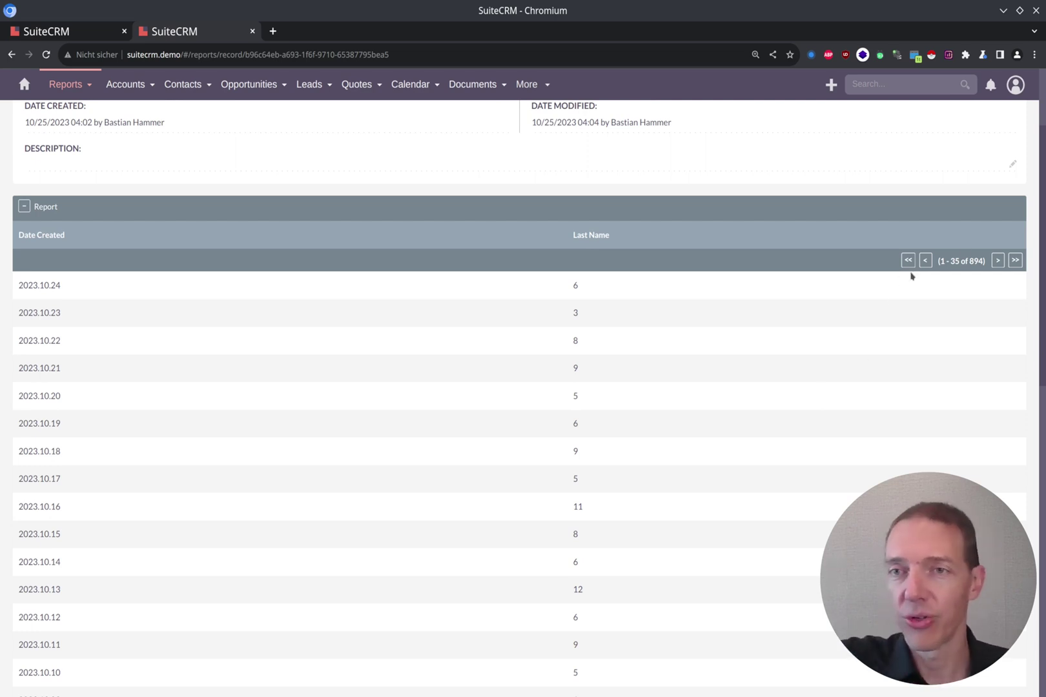
click(975, 261)
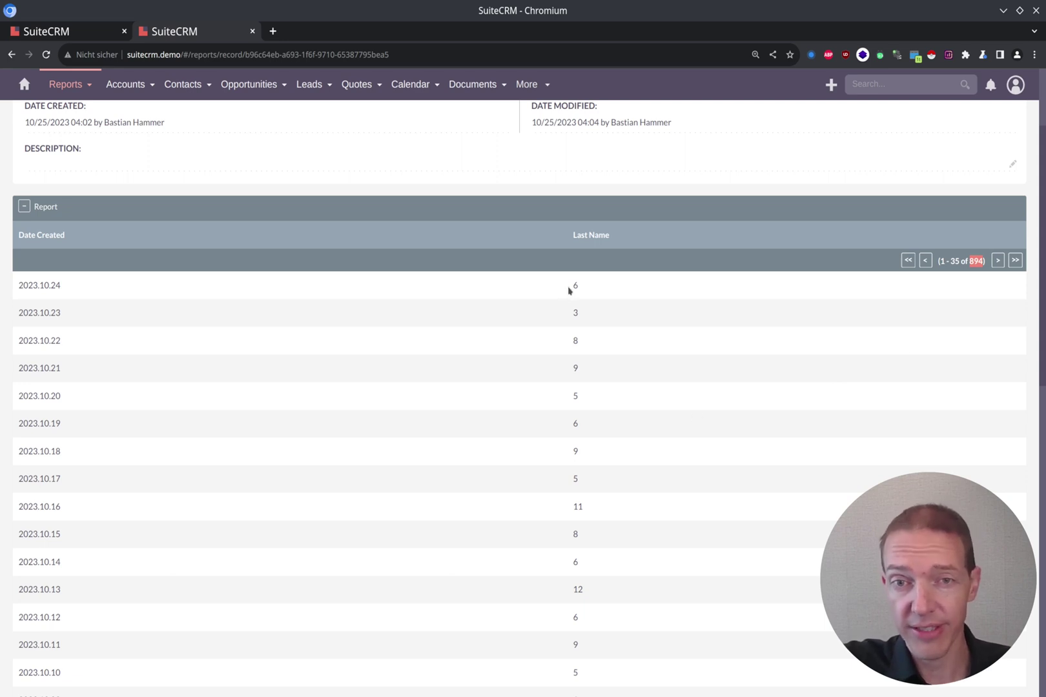
Review the daily counts, e.g. 11 on 2023.10.16, 12 on 2023.10.13, 1 on 2023.10.09.
scroll(592, 524, down, 2)
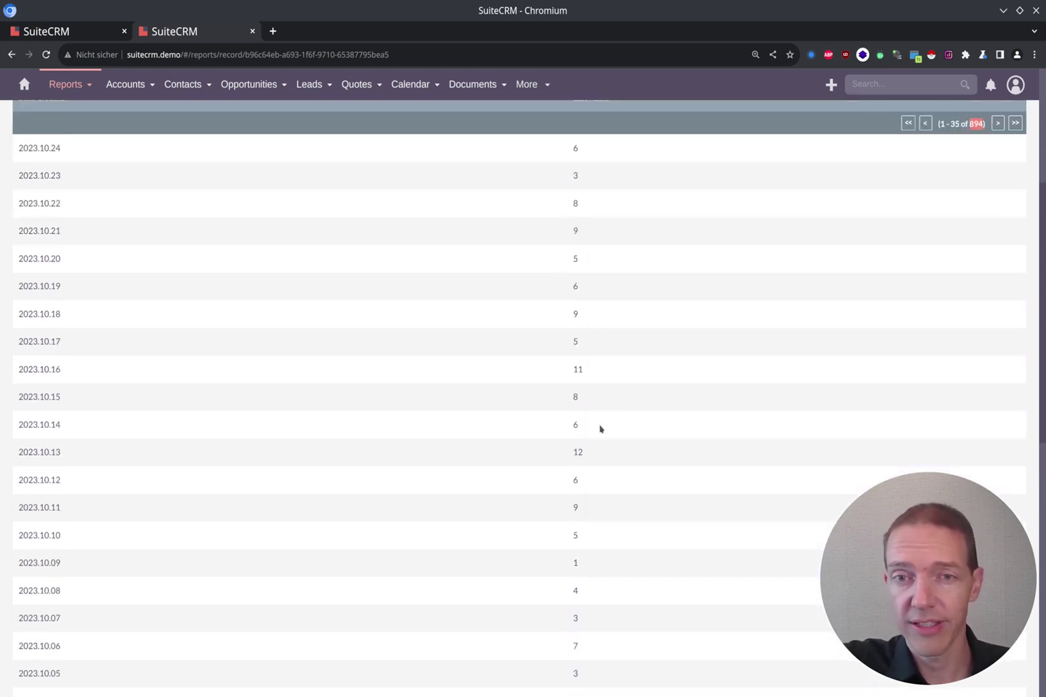
double_click(579, 370)
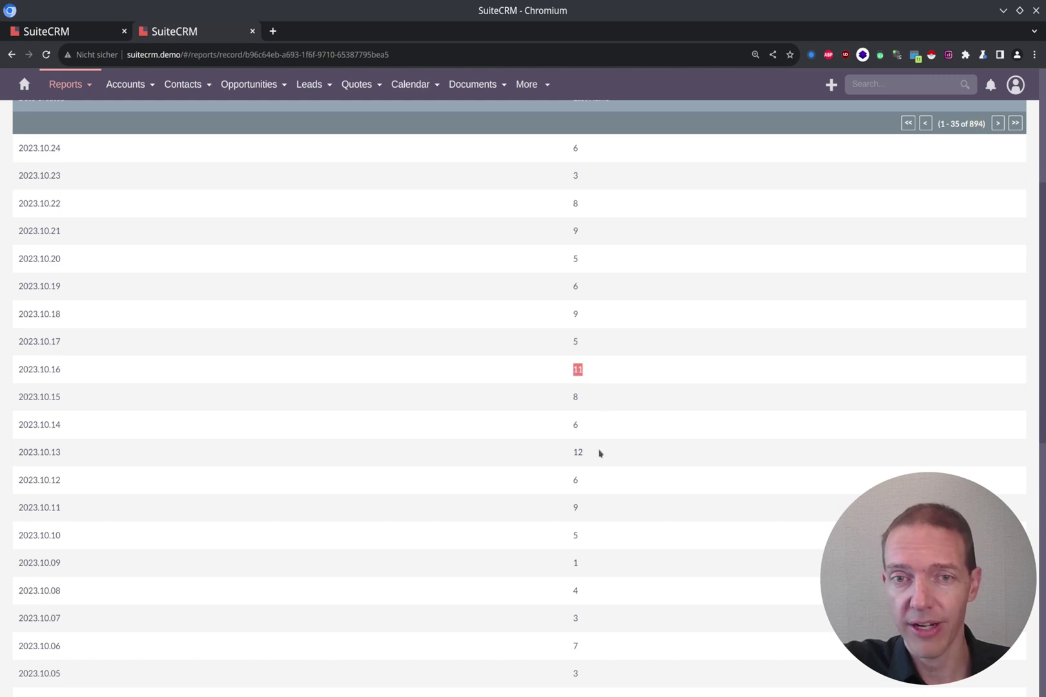
double_click(578, 453)
click(564, 565)
double_click(575, 563)
scroll(639, 426, down, 5)
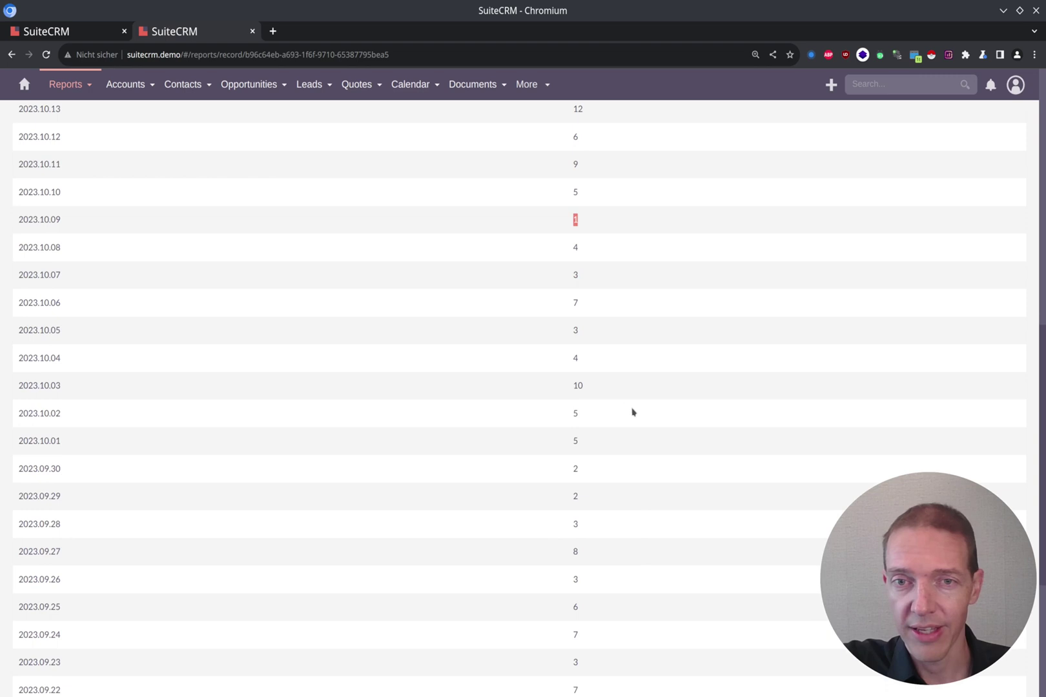
scroll(623, 408, down, 4)
scroll(623, 408, up, 8)
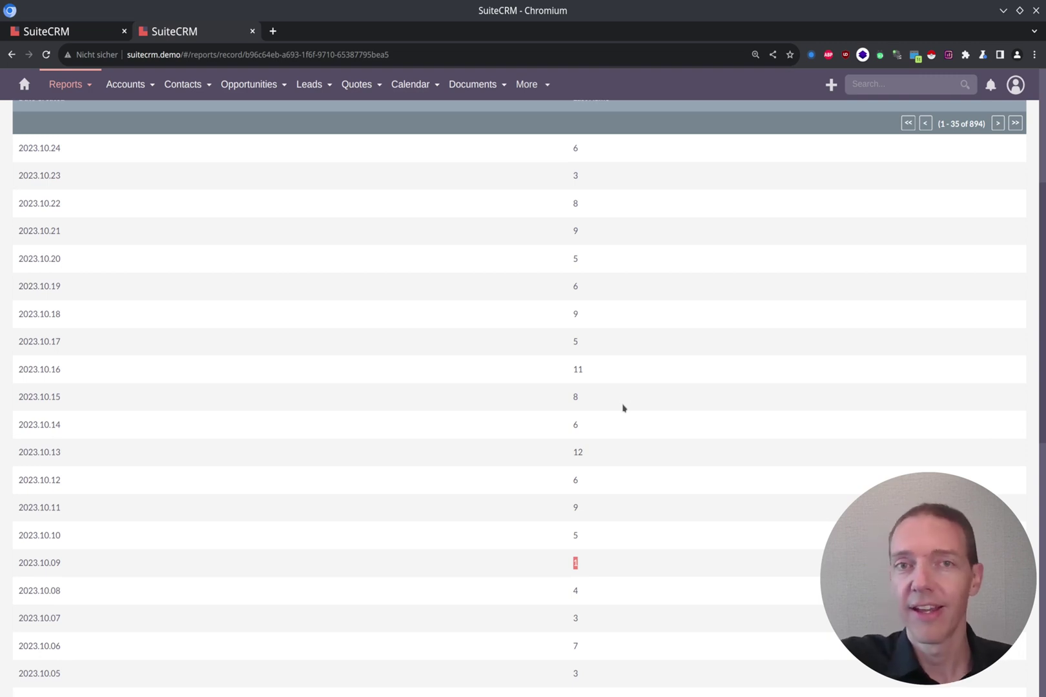
scroll(623, 407, up, 4)
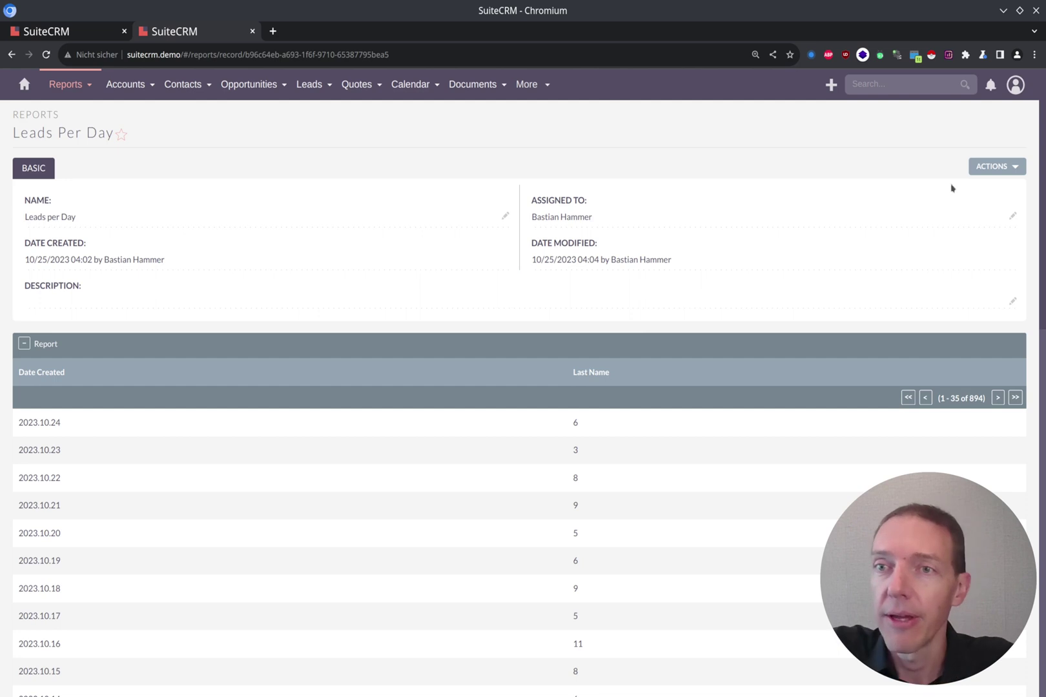
Edit the report and add Leads Date Created on the Conditions tab.
click(1016, 169)
click(972, 193)
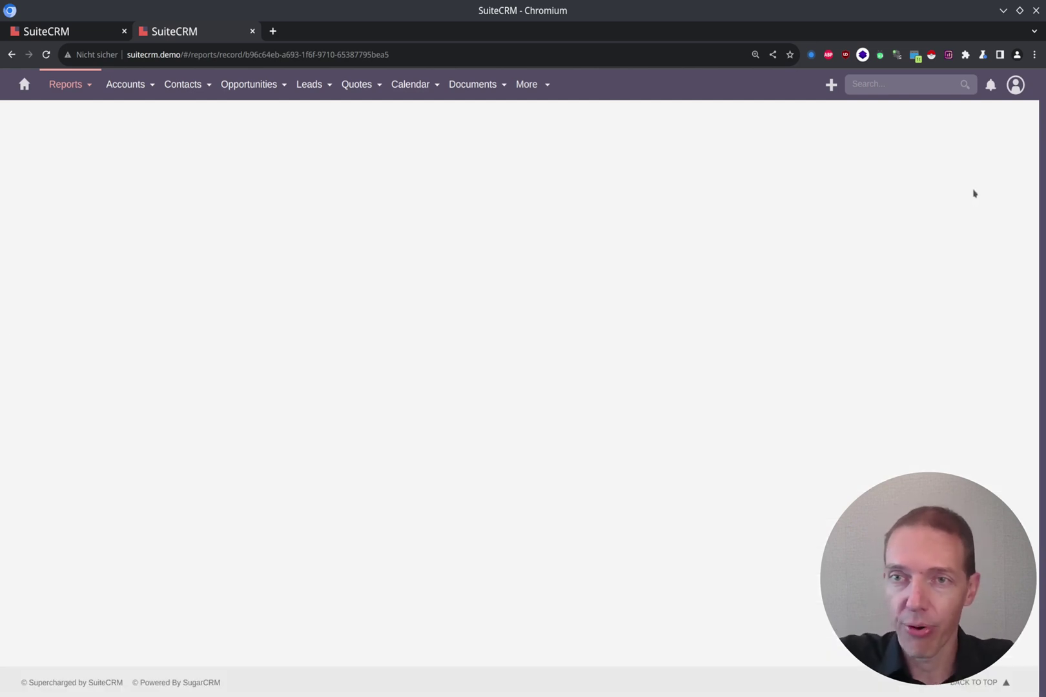
scroll(543, 442, down, 3)
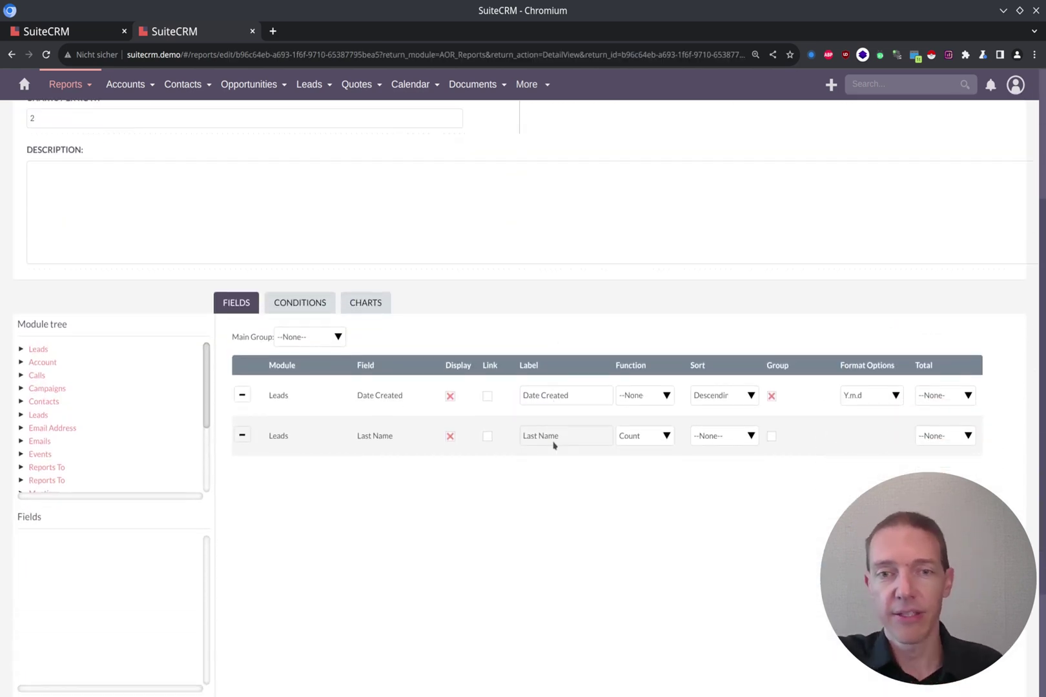
click(301, 306)
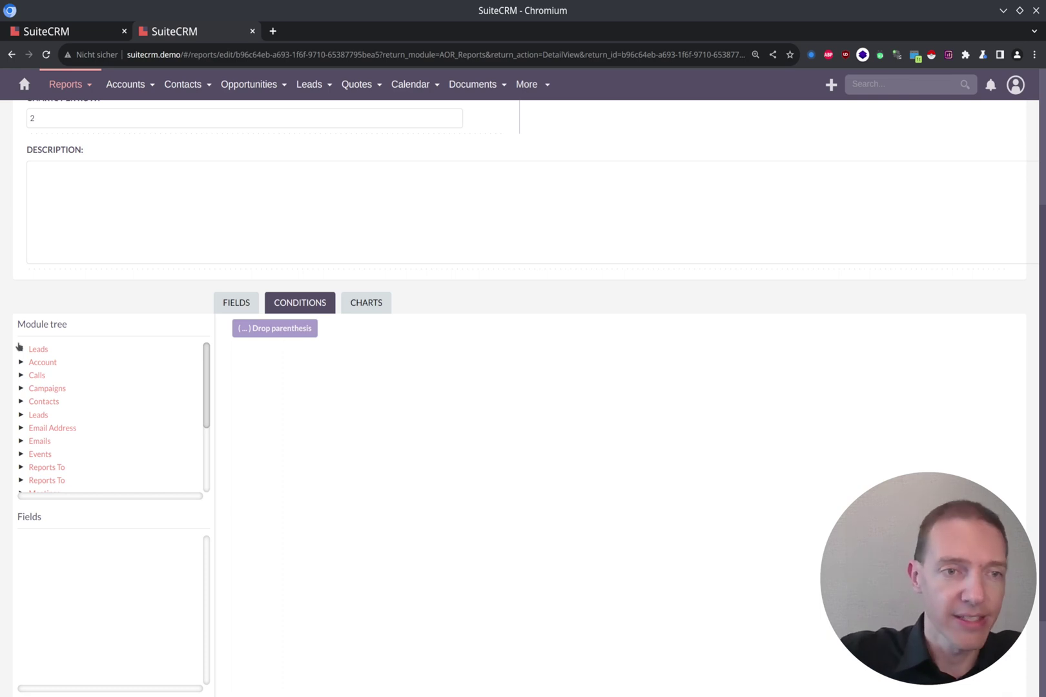
click(39, 352)
scroll(271, 467, down, 2)
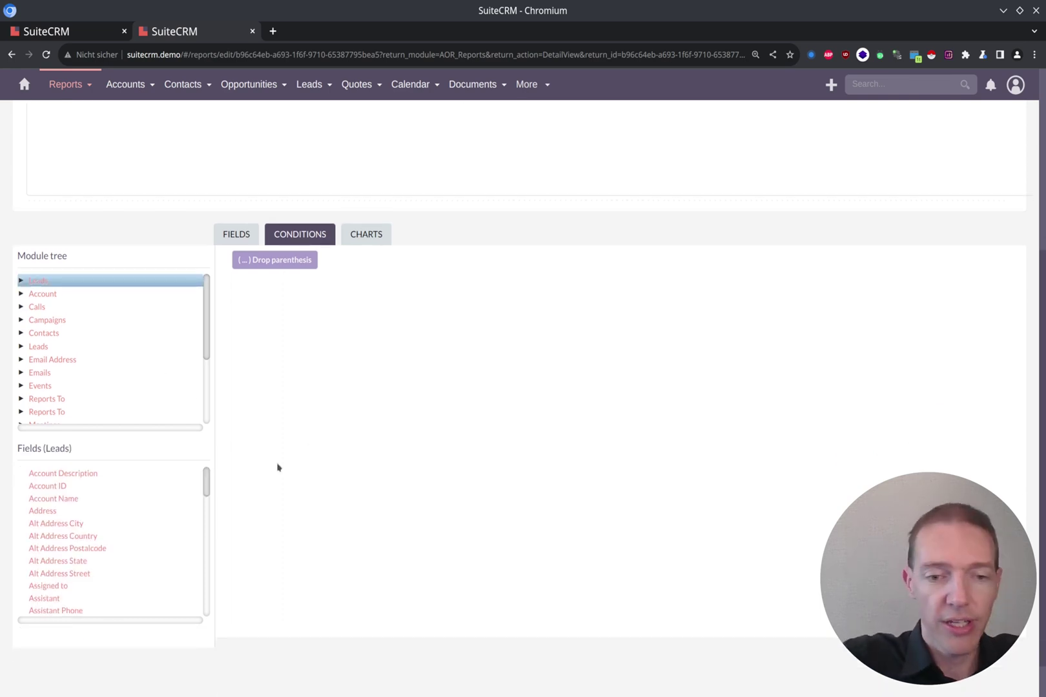
key(ctrl+f)
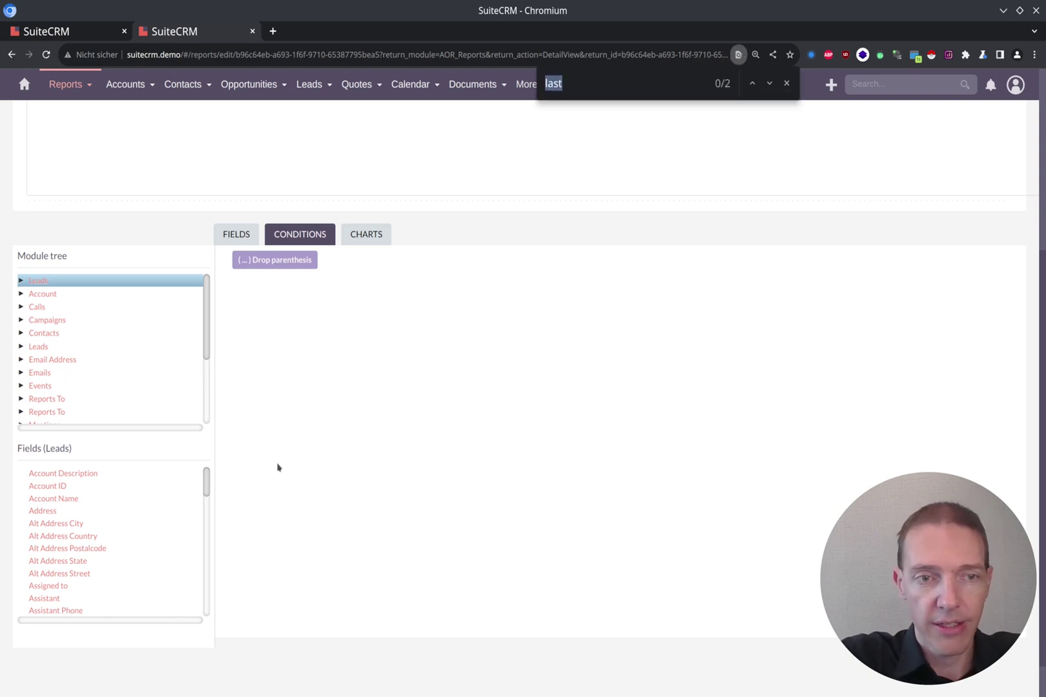
text(created)
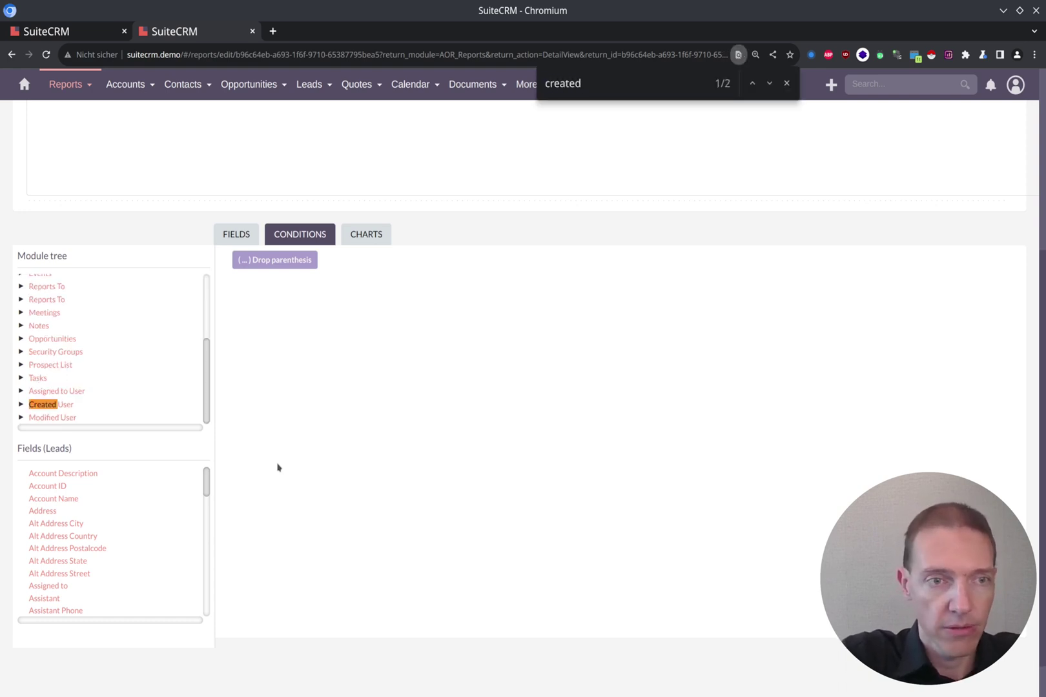
key(Return)
key(Return)
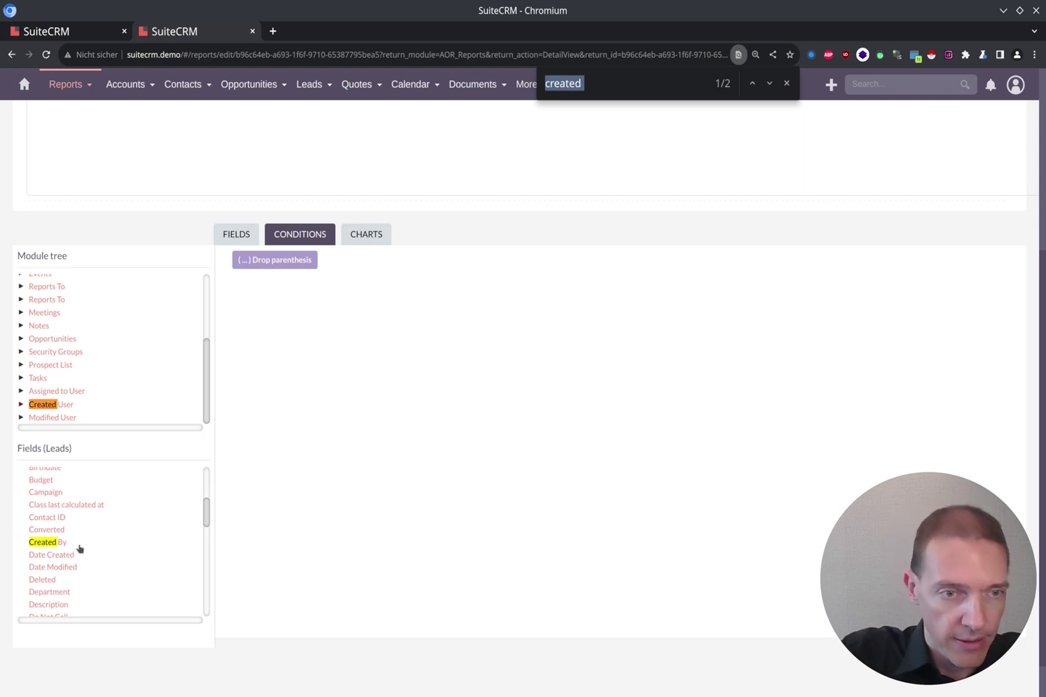
click(70, 556)
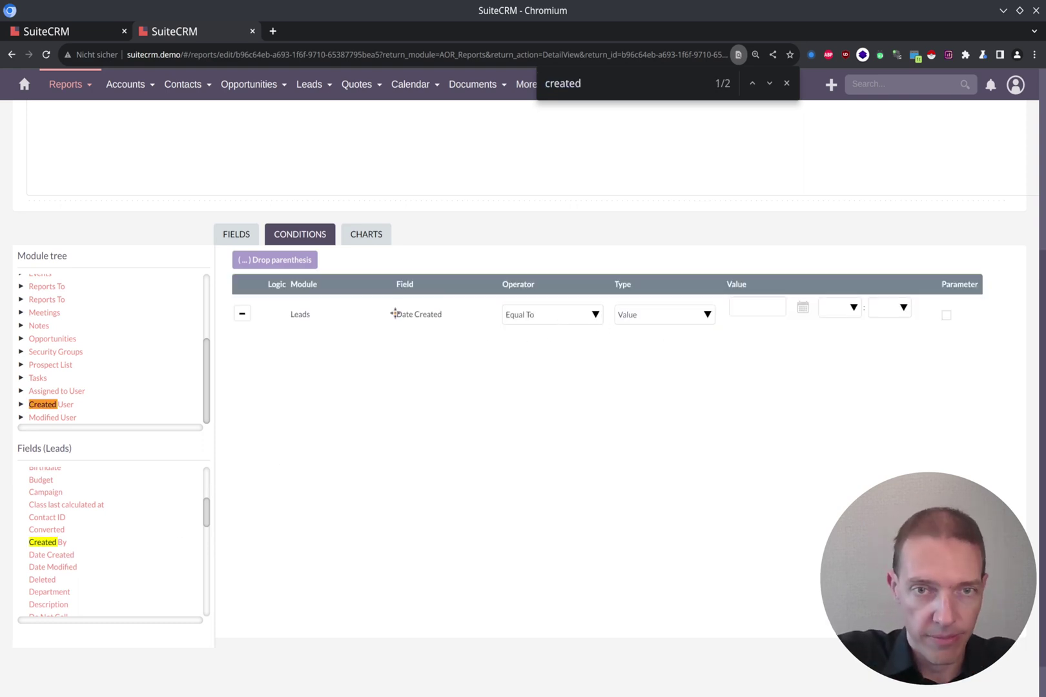
Set the condition operator to Greater Than or Equal To.
click(559, 315)
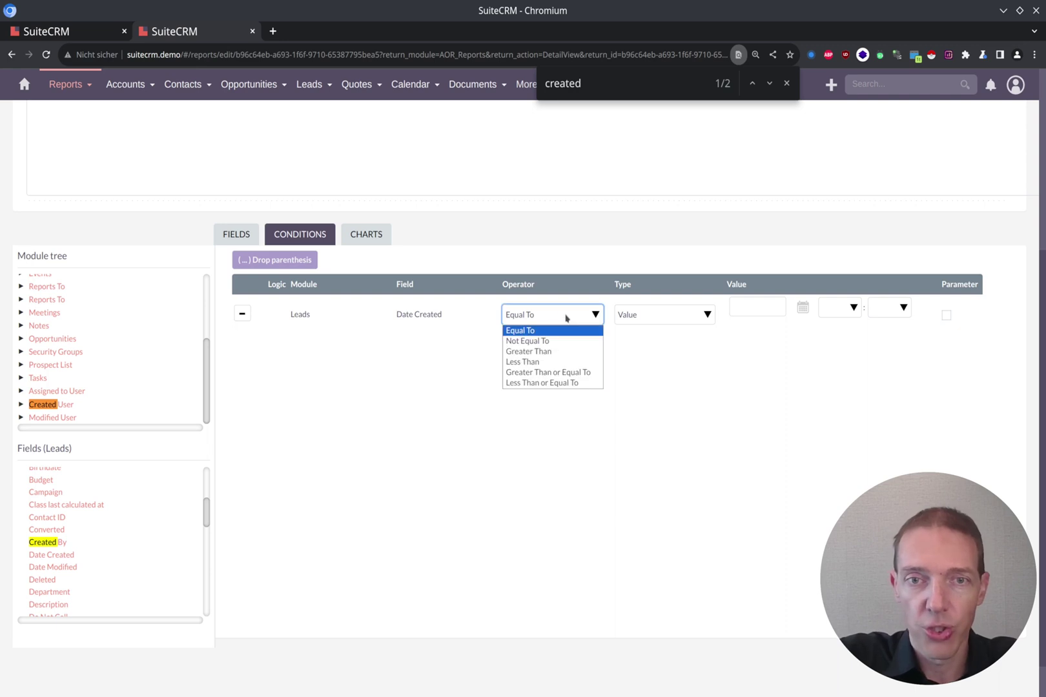
click(571, 373)
click(694, 316)
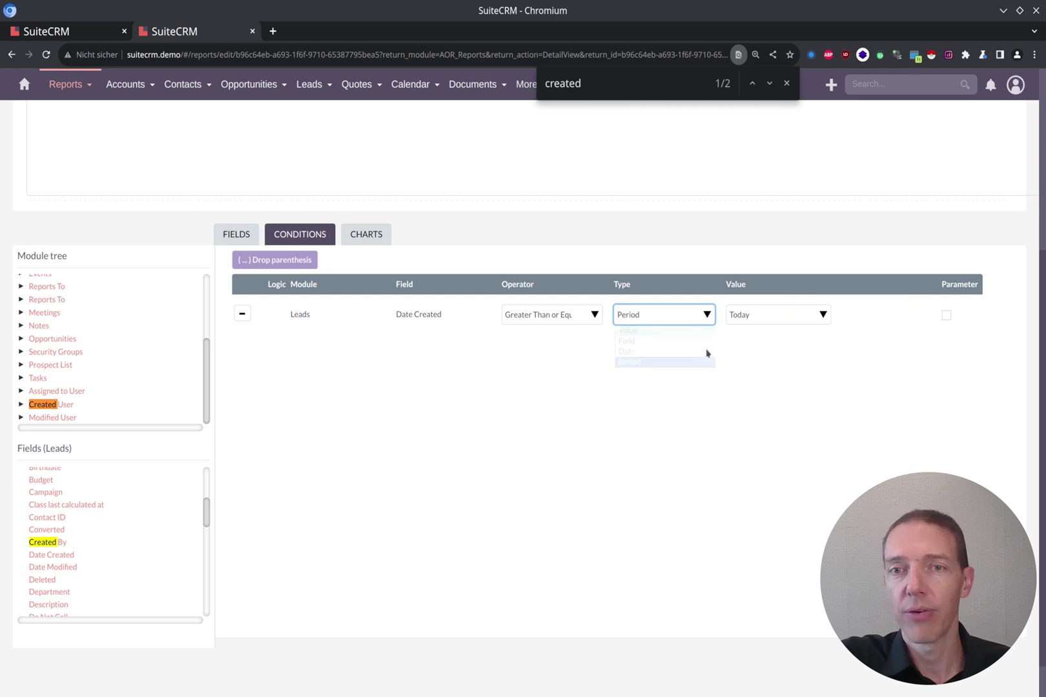
click(751, 315)
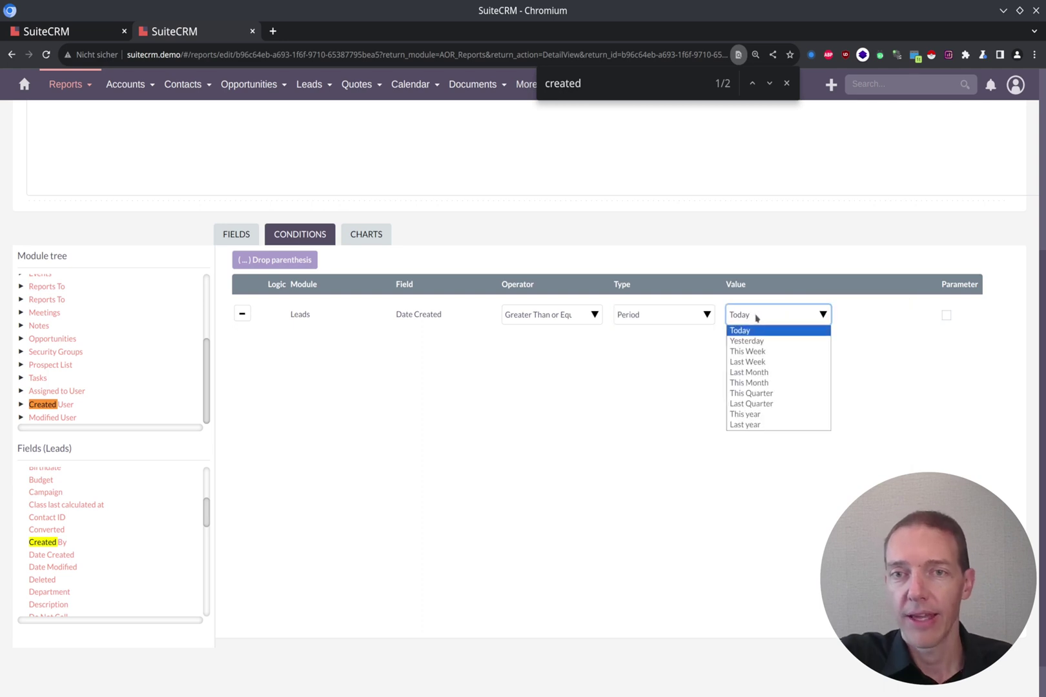
click(785, 383)
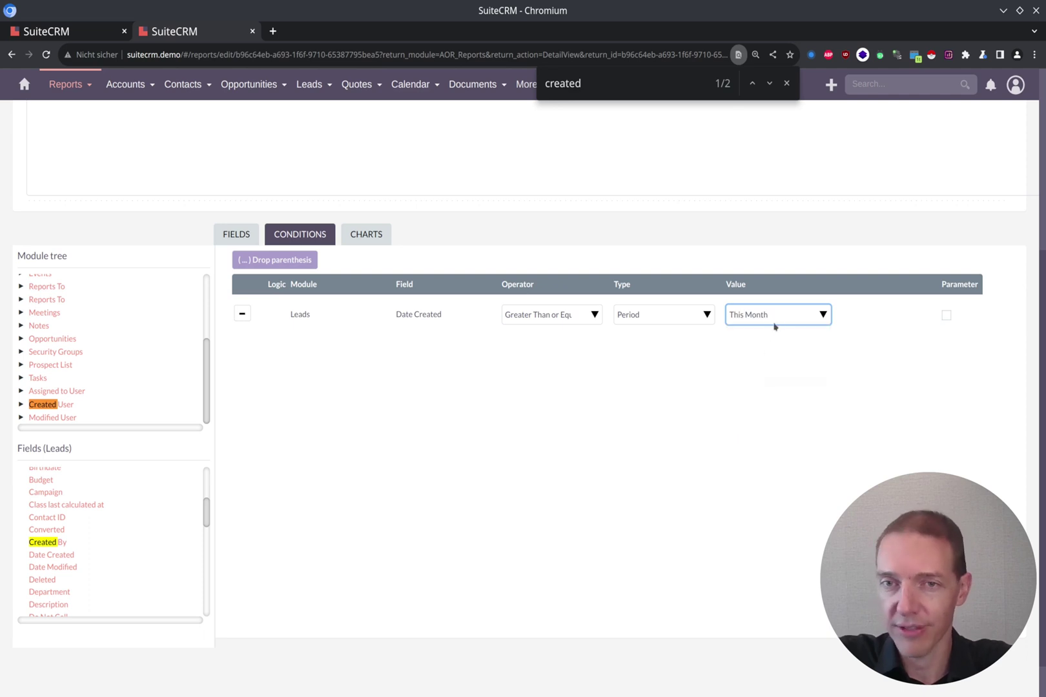
Set the condition type to Date with value Now minus 30 Days.
click(664, 318)
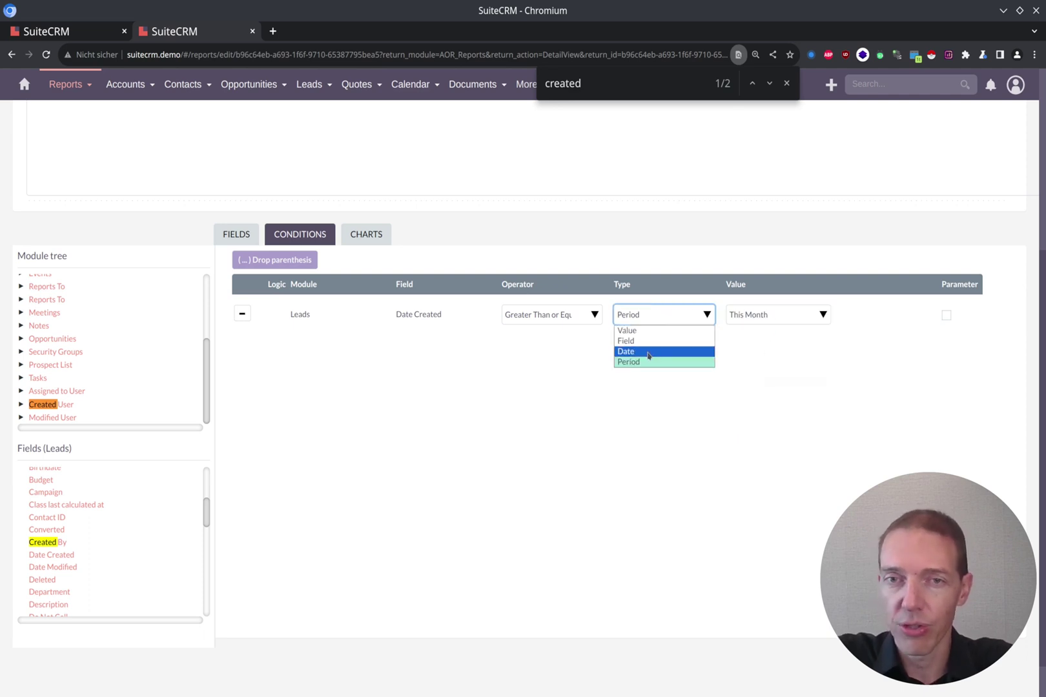
click(667, 350)
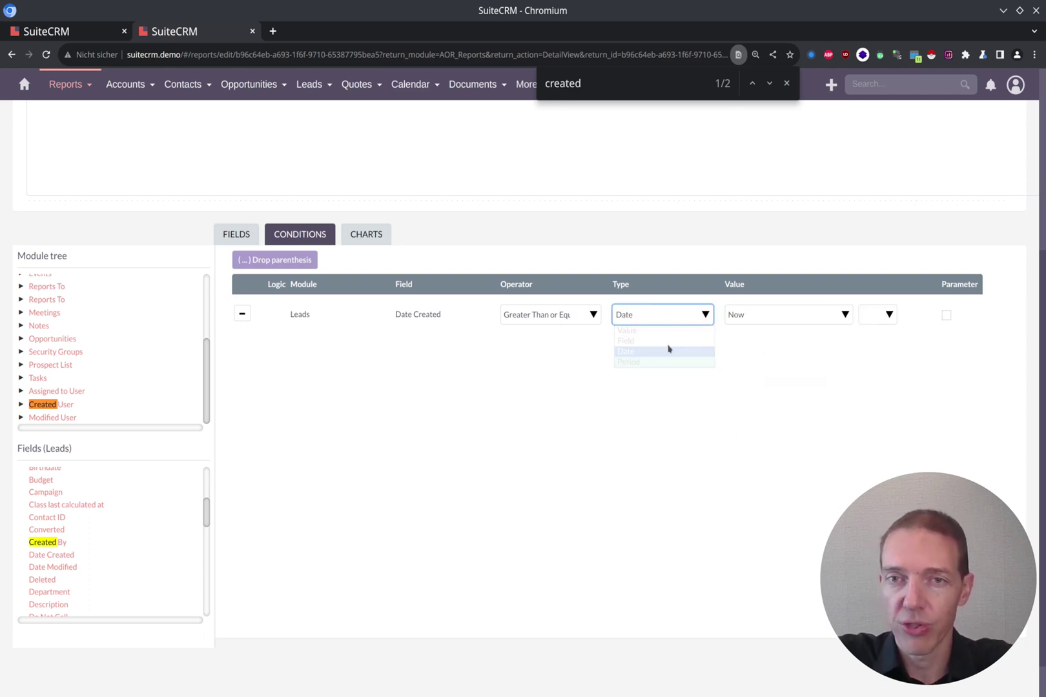
click(887, 316)
click(876, 336)
click(769, 329)
text(30)
key(Tab)
key(d)
click(809, 362)
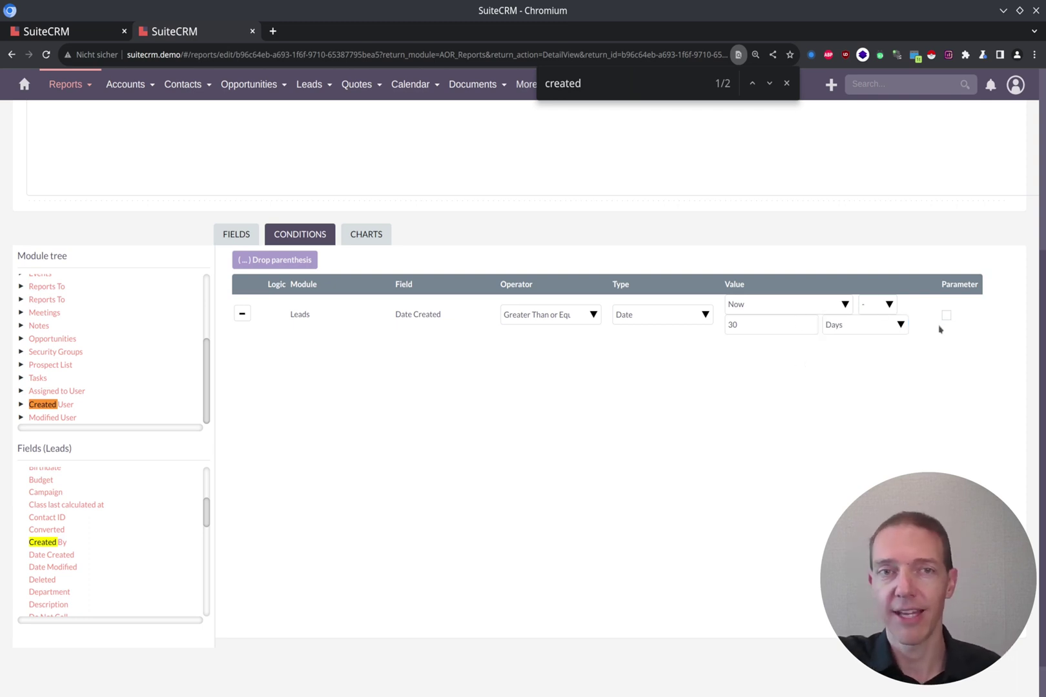
scroll(580, 388, up, 4)
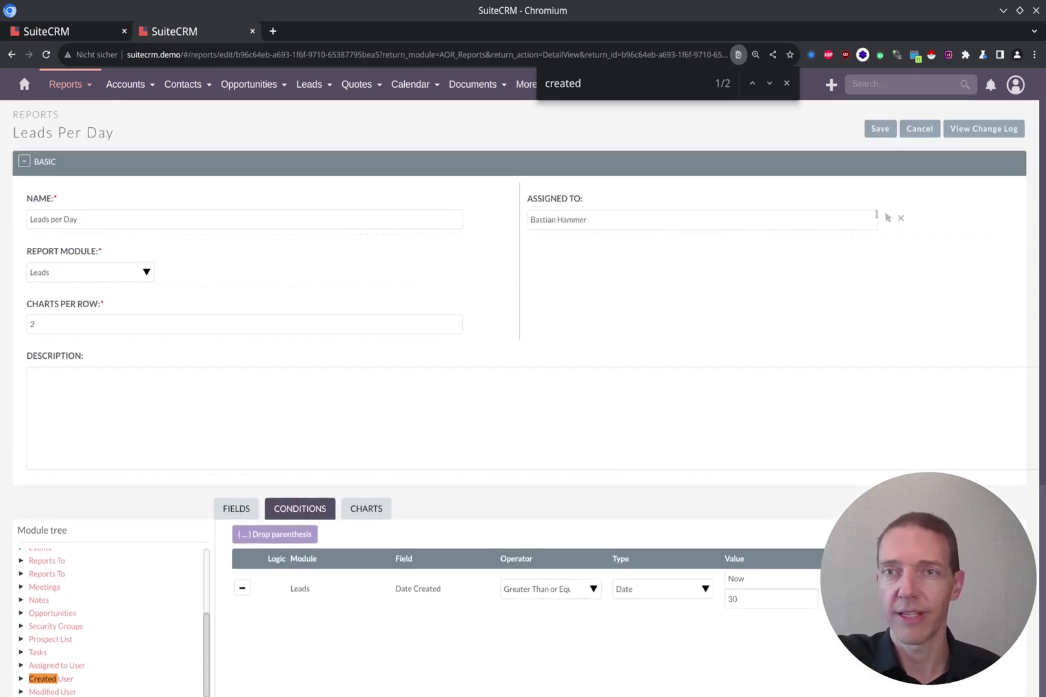
Save the filtered report and check the newest rows, 2023.10.24 and 2023.10.23.
click(880, 132)
click(787, 84)
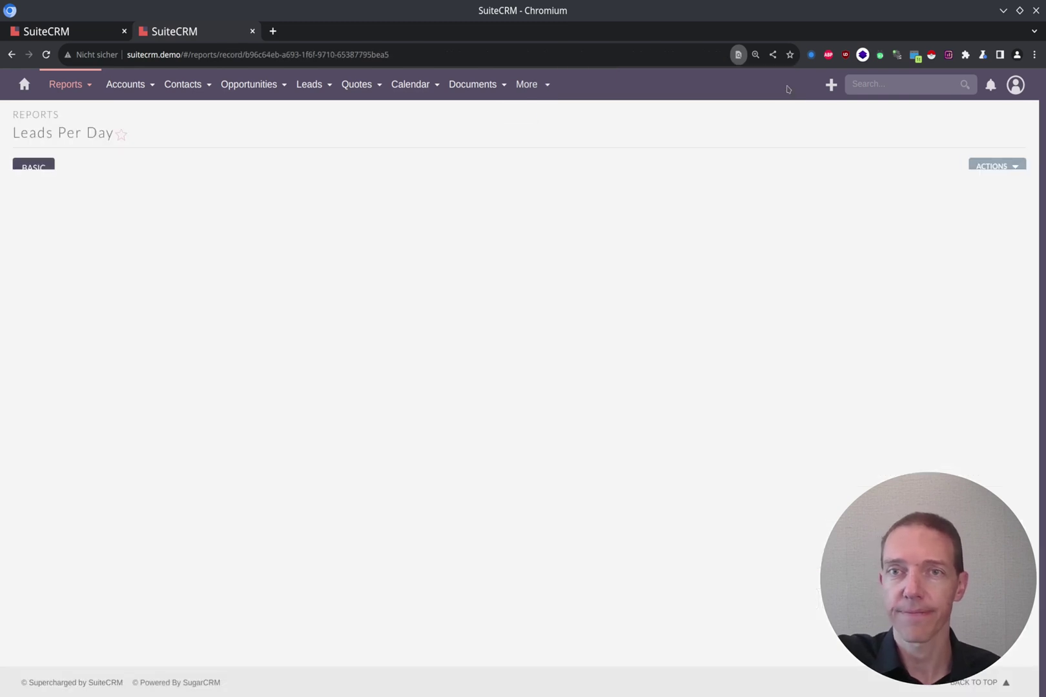
scroll(750, 316, down, 2)
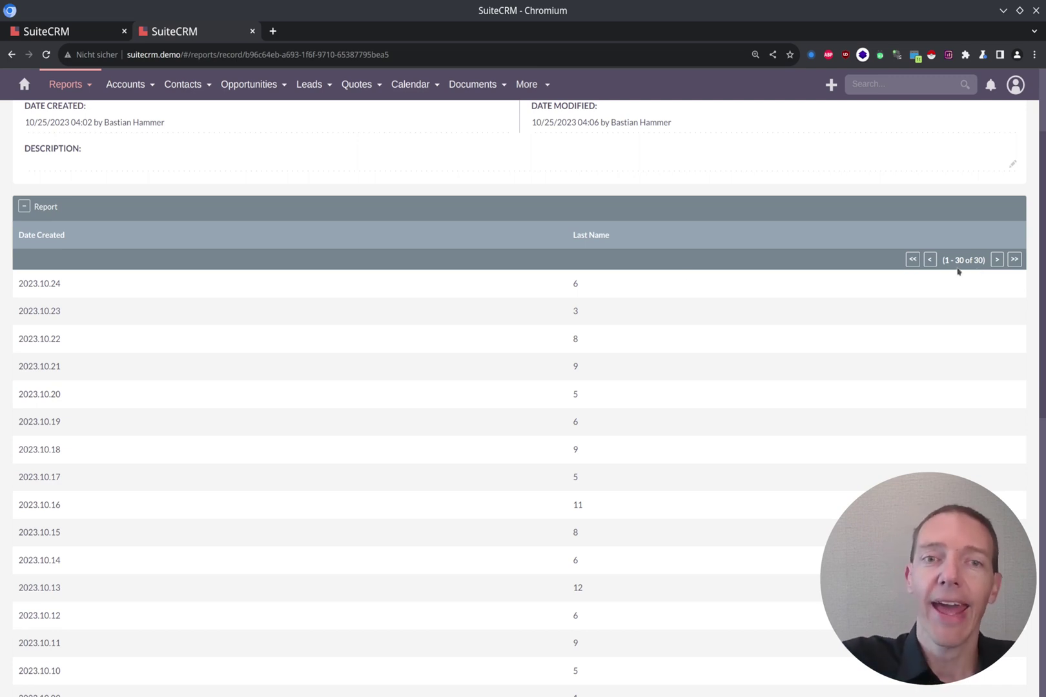
double_click(66, 287)
drag(76, 314, 37, 368)
click(162, 367)
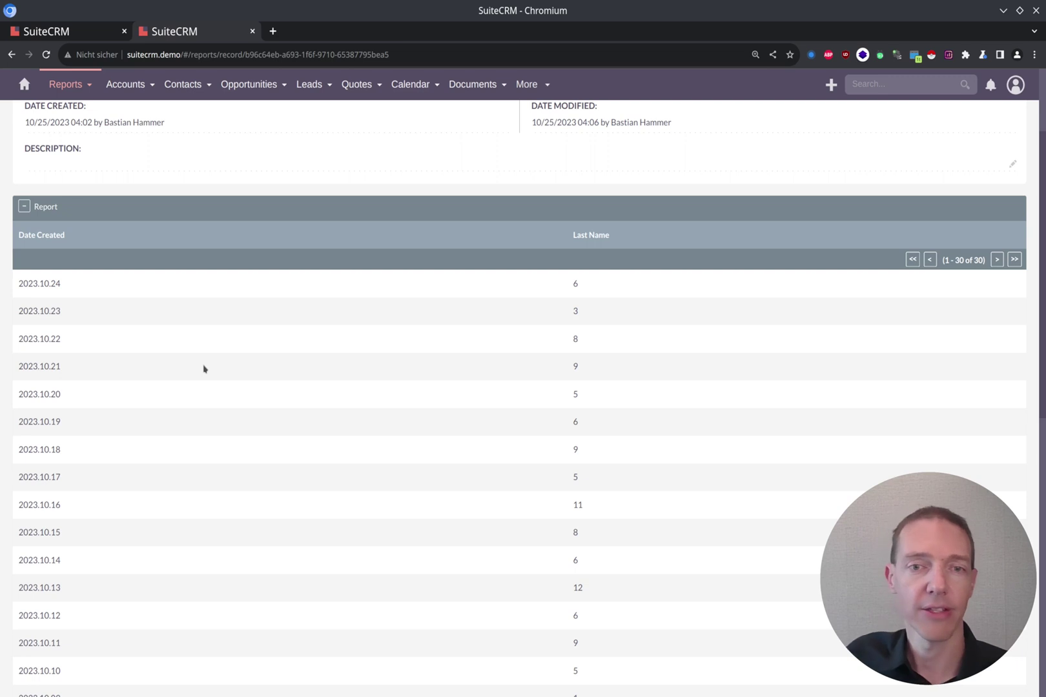
Scroll through the daily rows down to 2023.09.25, checking 2023.10.09 along the way.
scroll(649, 439, down, 2)
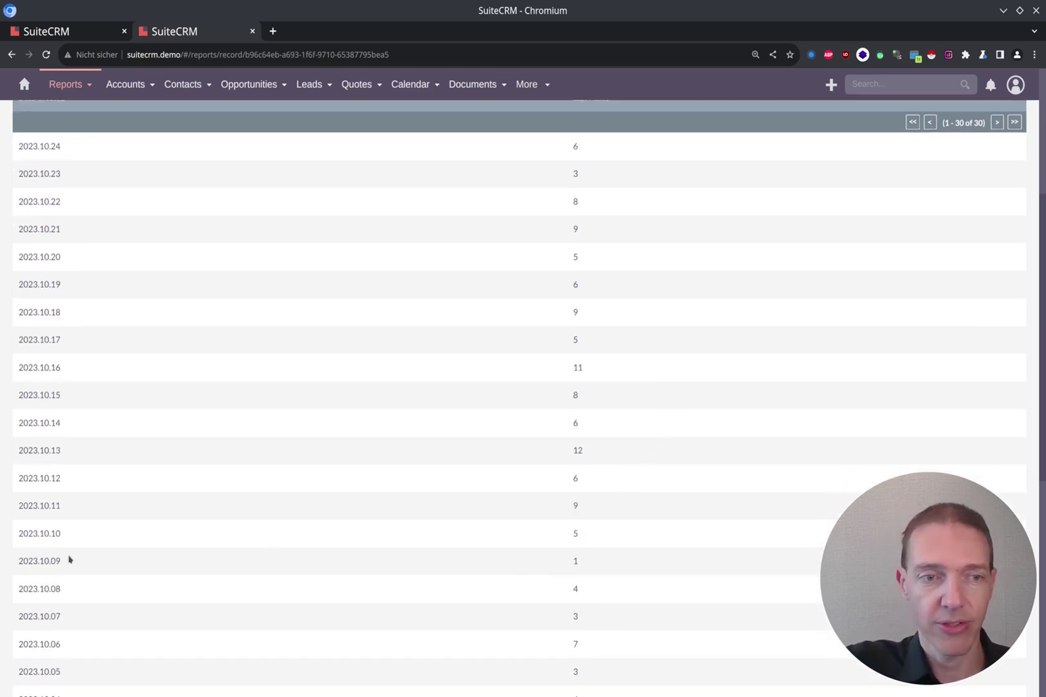
drag(61, 561, 22, 561)
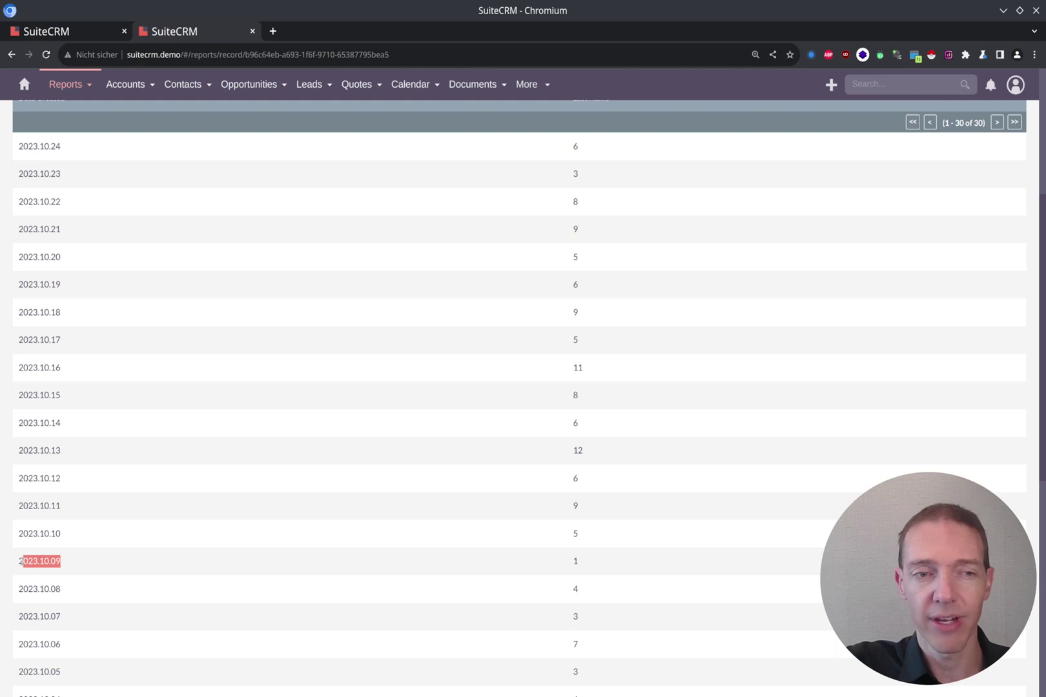
click(77, 559)
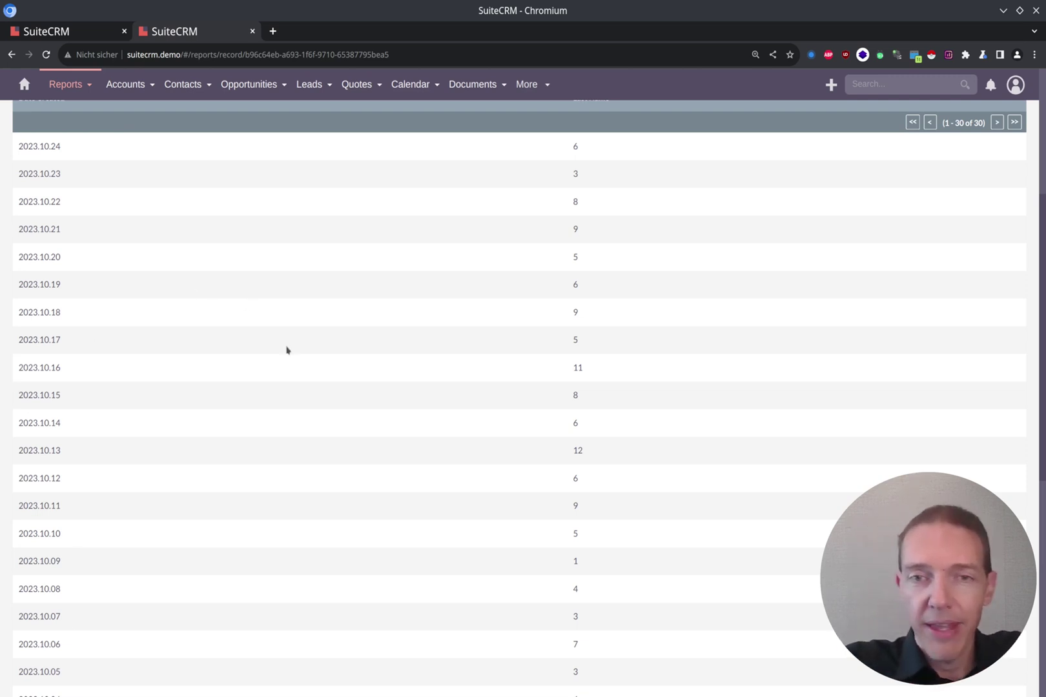
scroll(289, 414, down, 5)
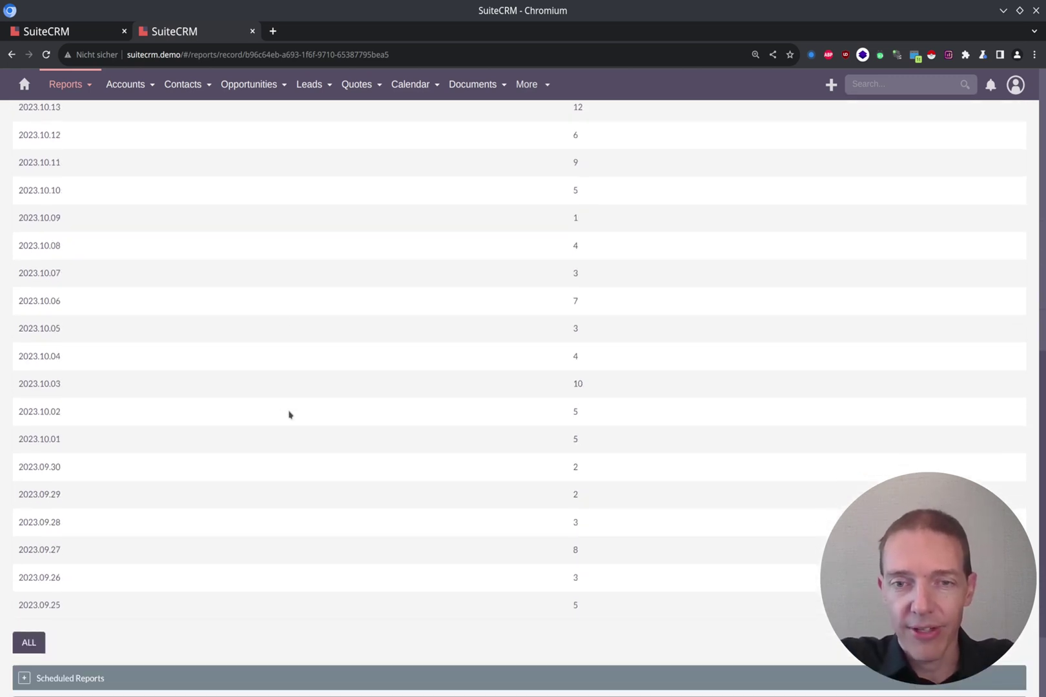
scroll(289, 414, up, 2)
scroll(289, 415, up, 6)
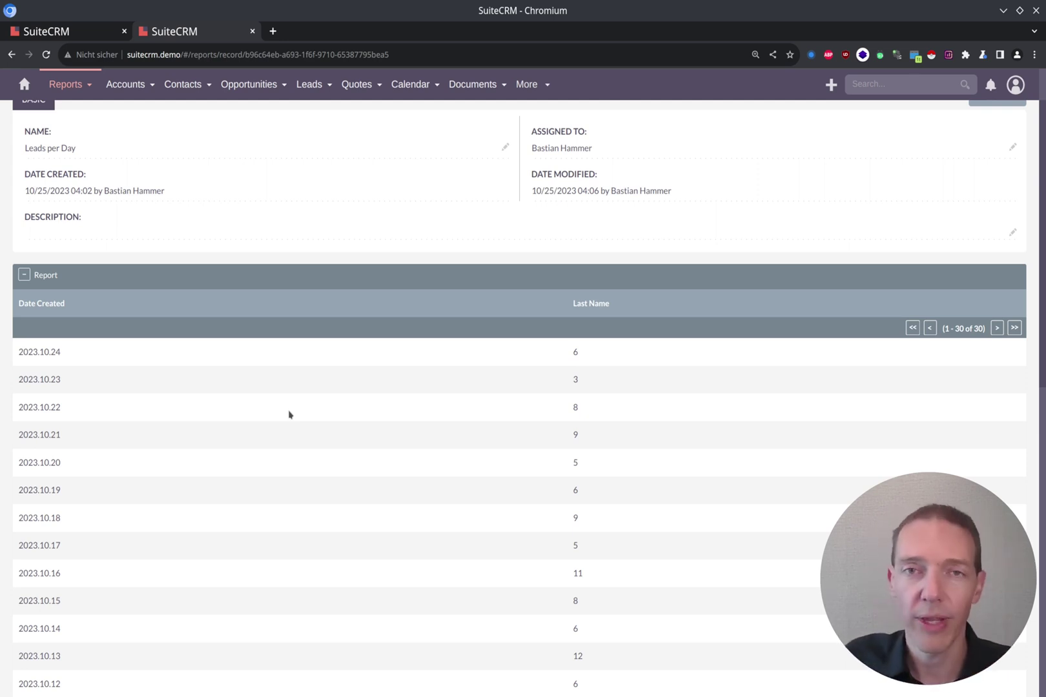
Edit the report and add a new chart on the Charts tab.
scroll(236, 413, up, 2)
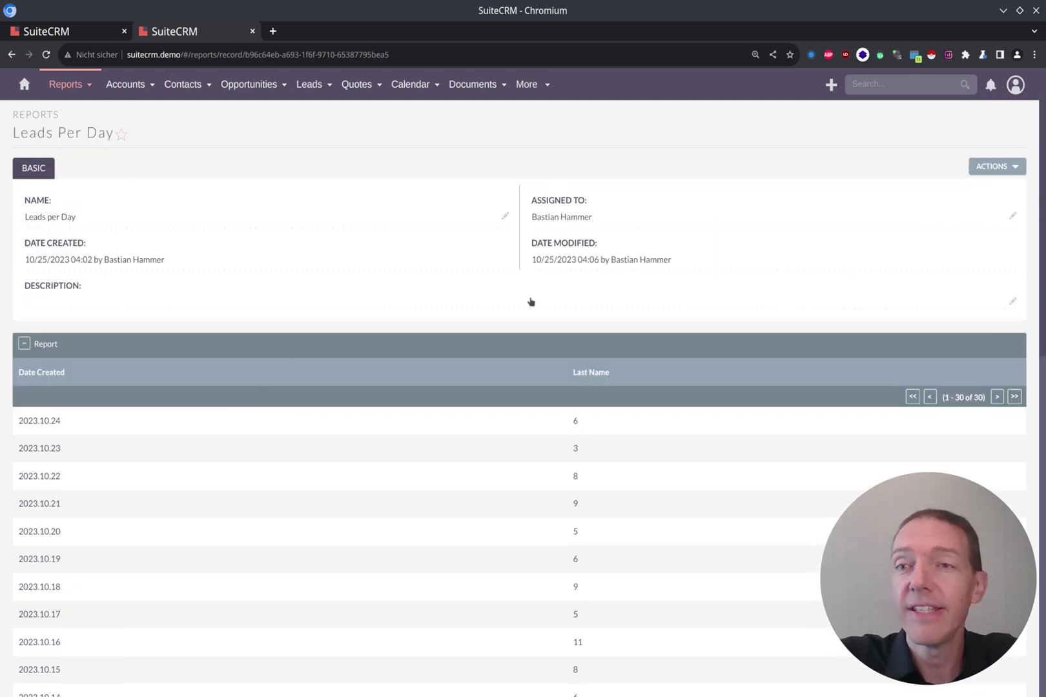
click(1008, 168)
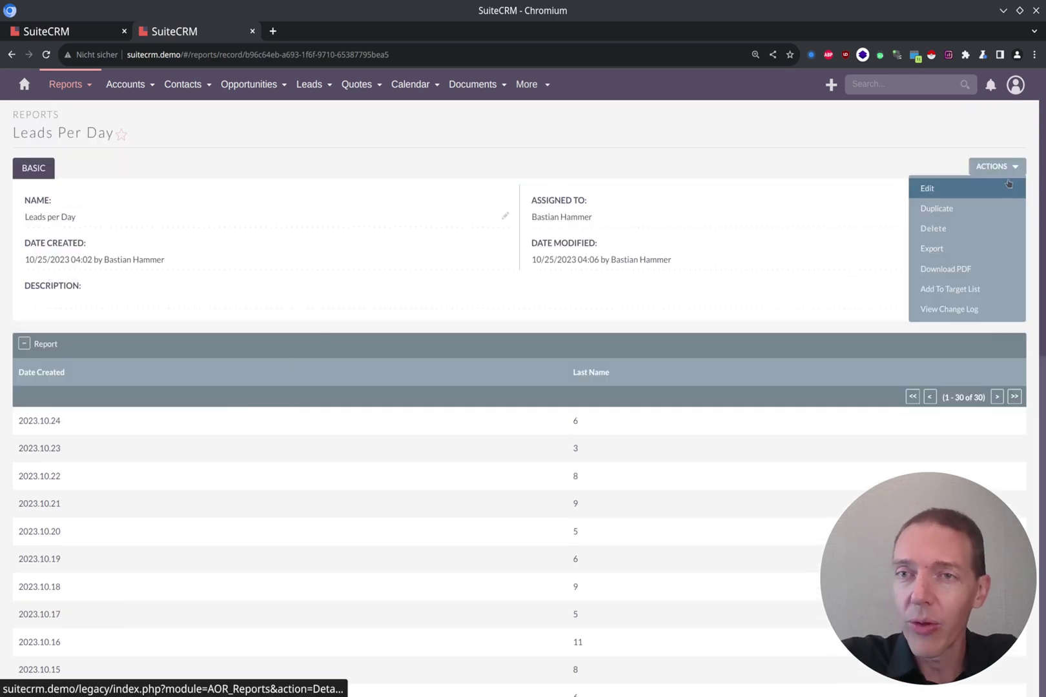
click(976, 188)
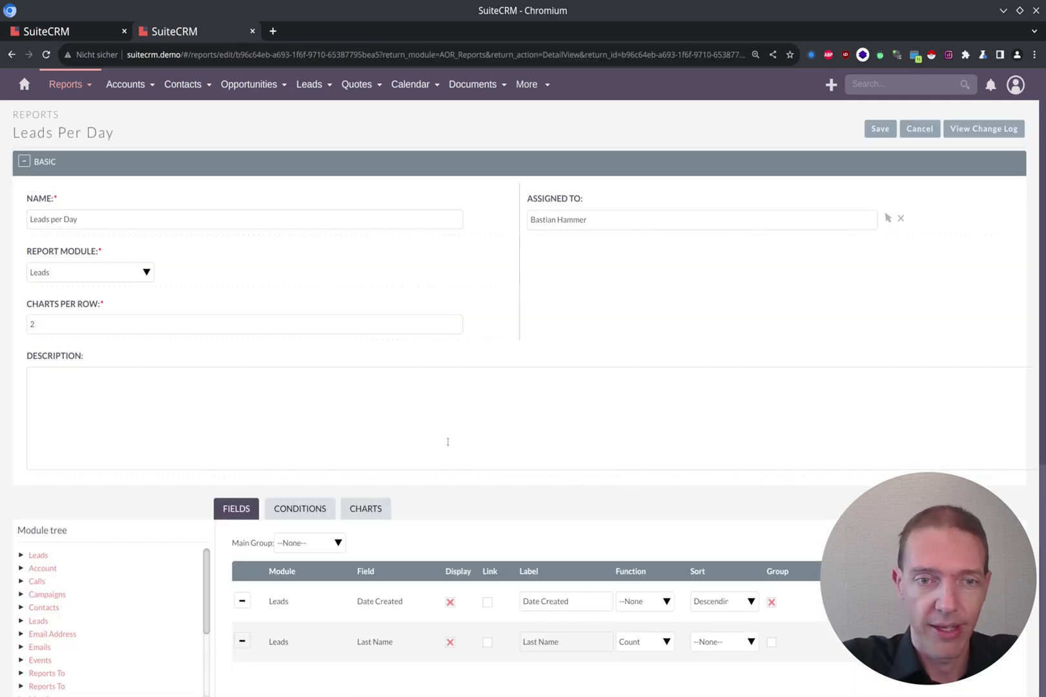
scroll(405, 368, down, 4)
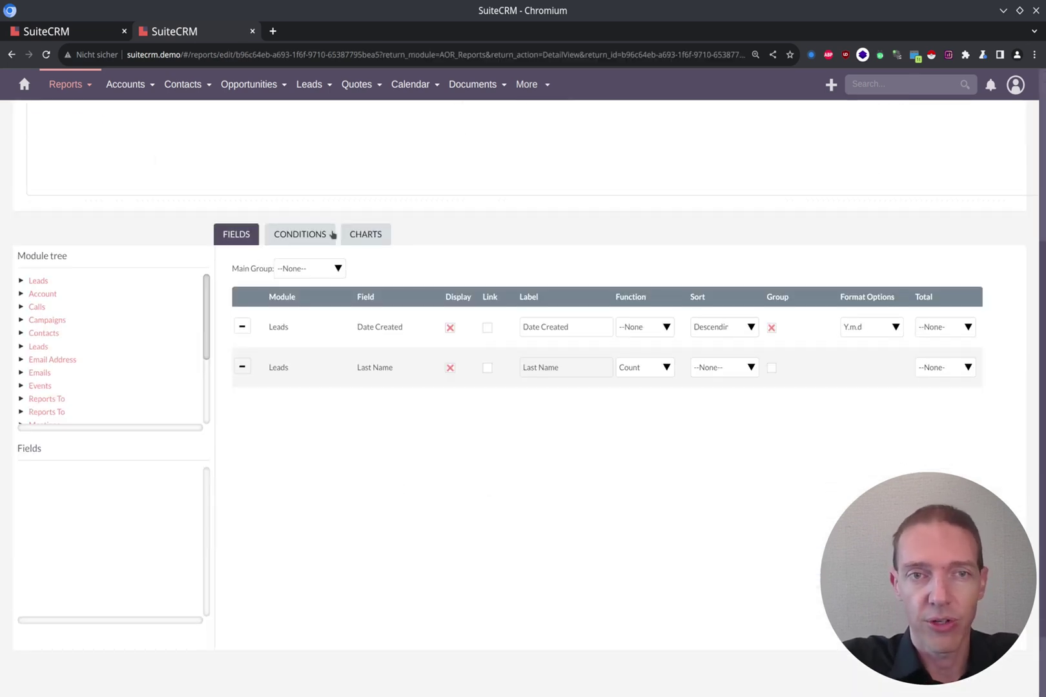
click(367, 236)
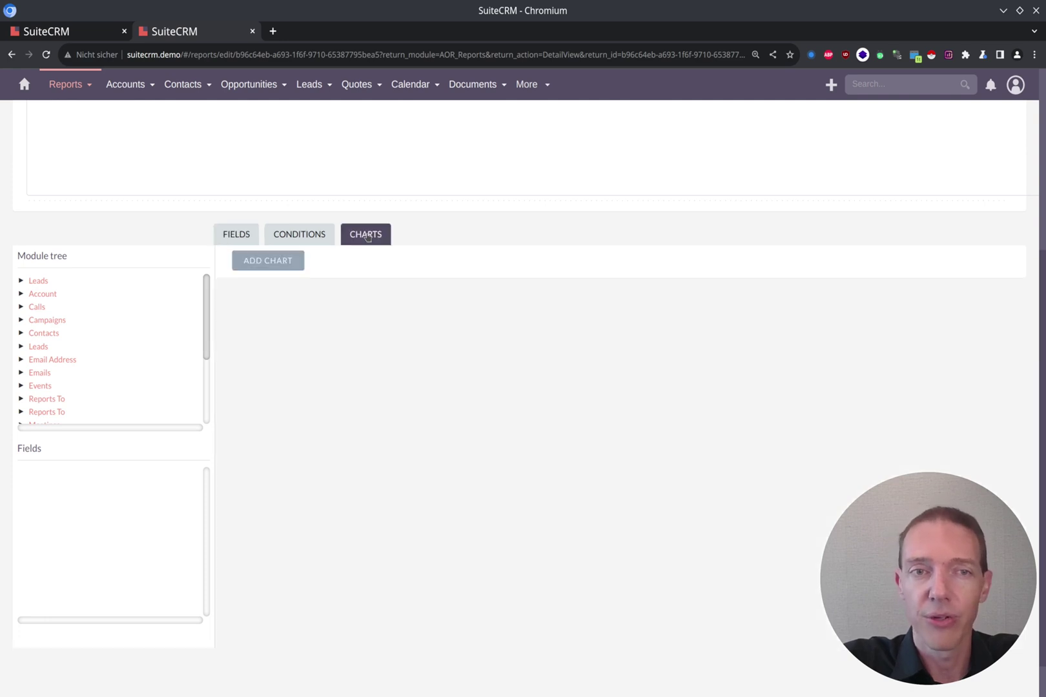
click(276, 263)
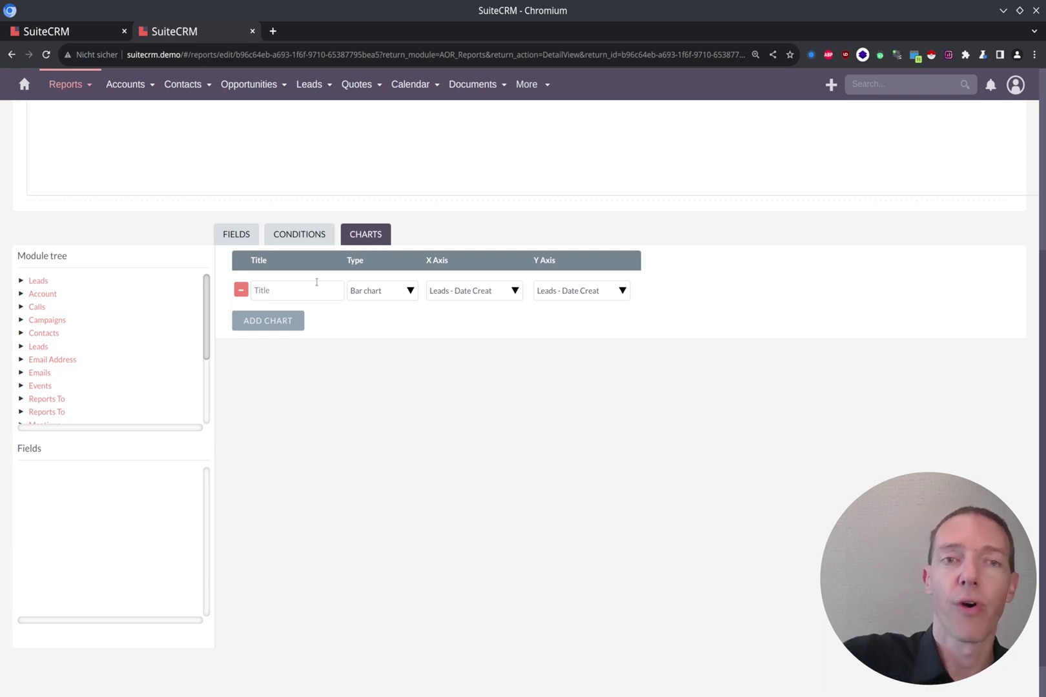
Make it a Line chart with Date Created on X and Leads - Last Name on Y, then save.
click(403, 289)
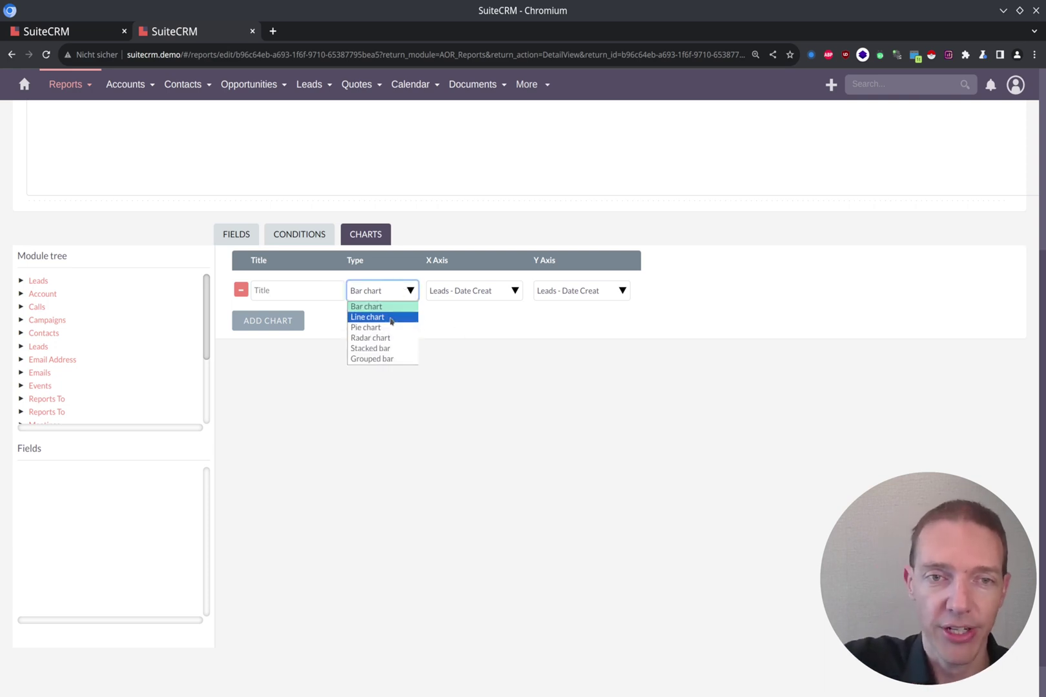
click(391, 318)
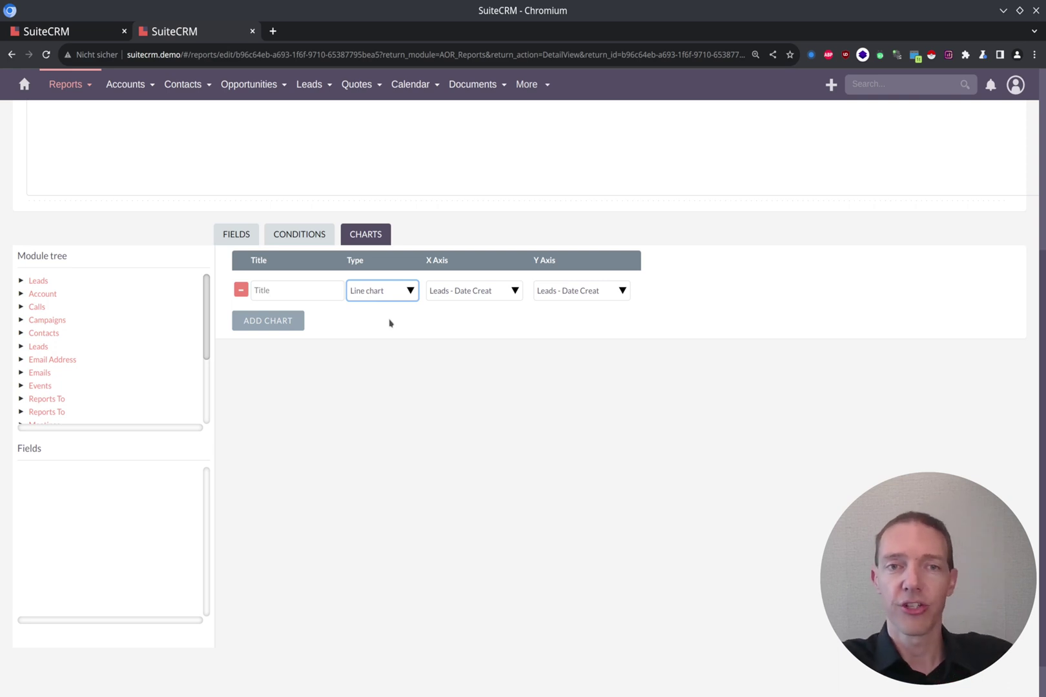
click(488, 295)
click(487, 295)
click(584, 297)
click(590, 317)
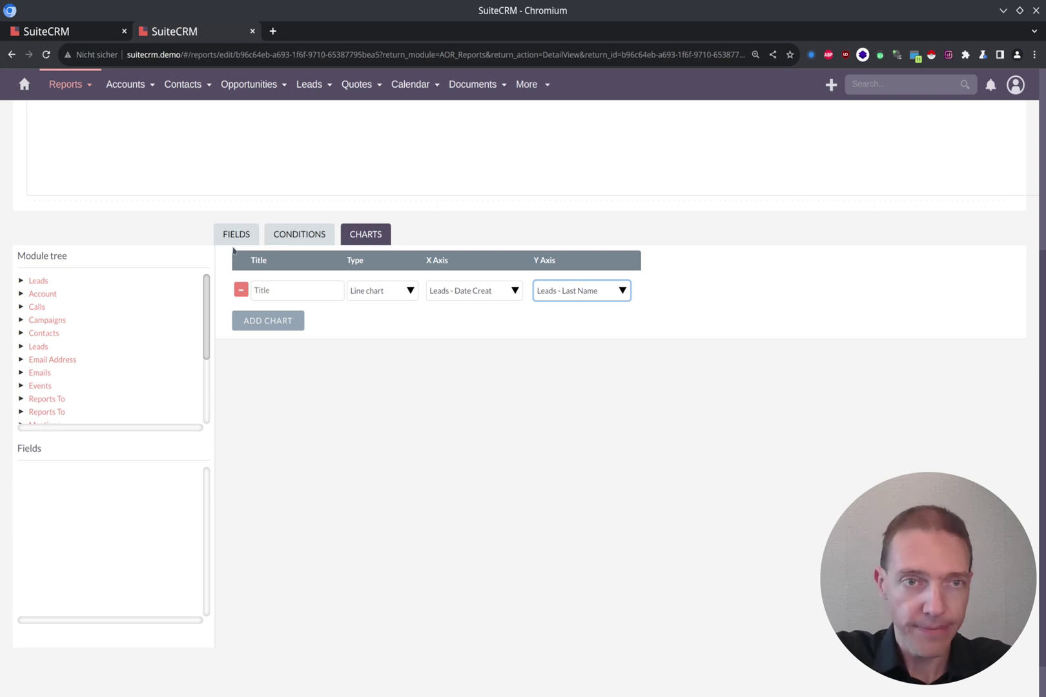
scroll(719, 303, up, 5)
click(880, 129)
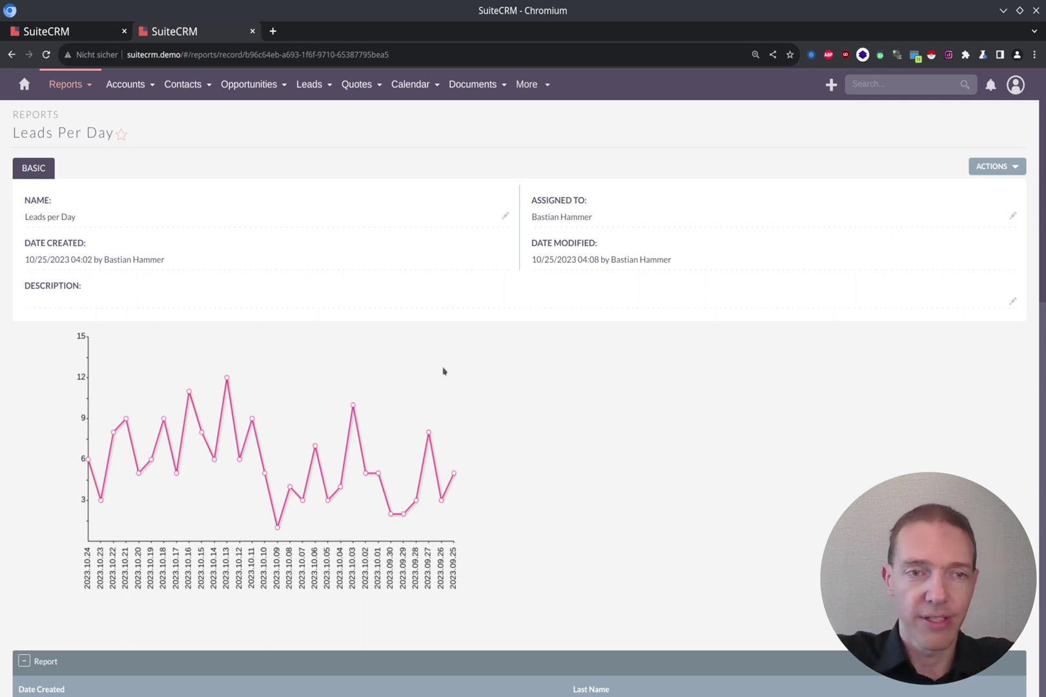
Check the Leads per Day chart values (12 leads on 2023.10.13) and open the report's Actions list.
mouse_move(228, 381)
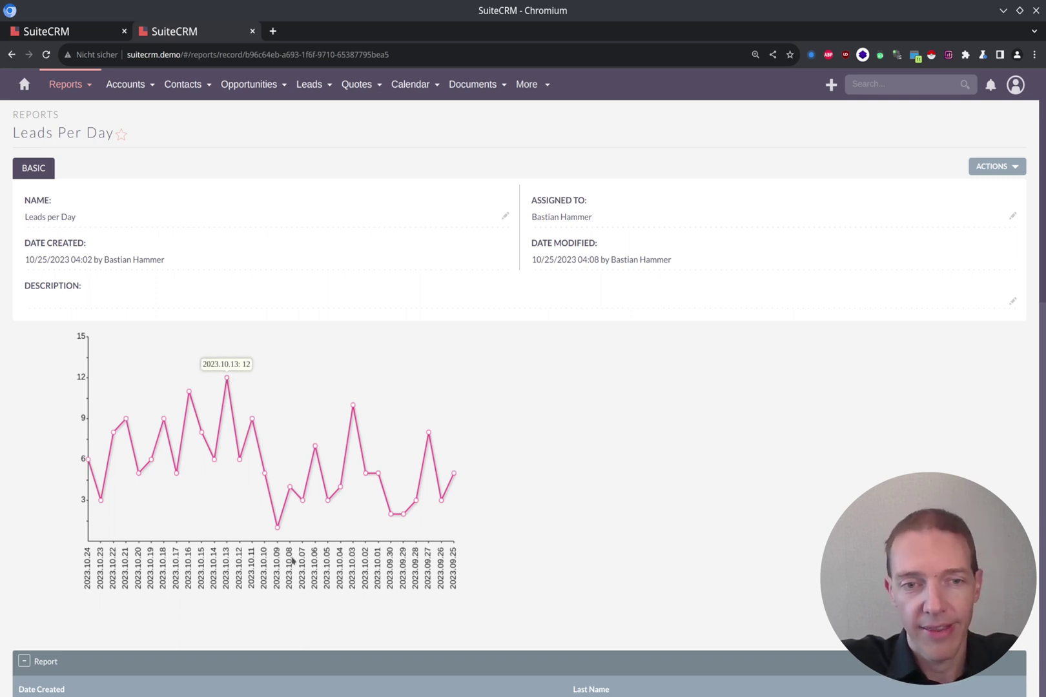
mouse_move(276, 530)
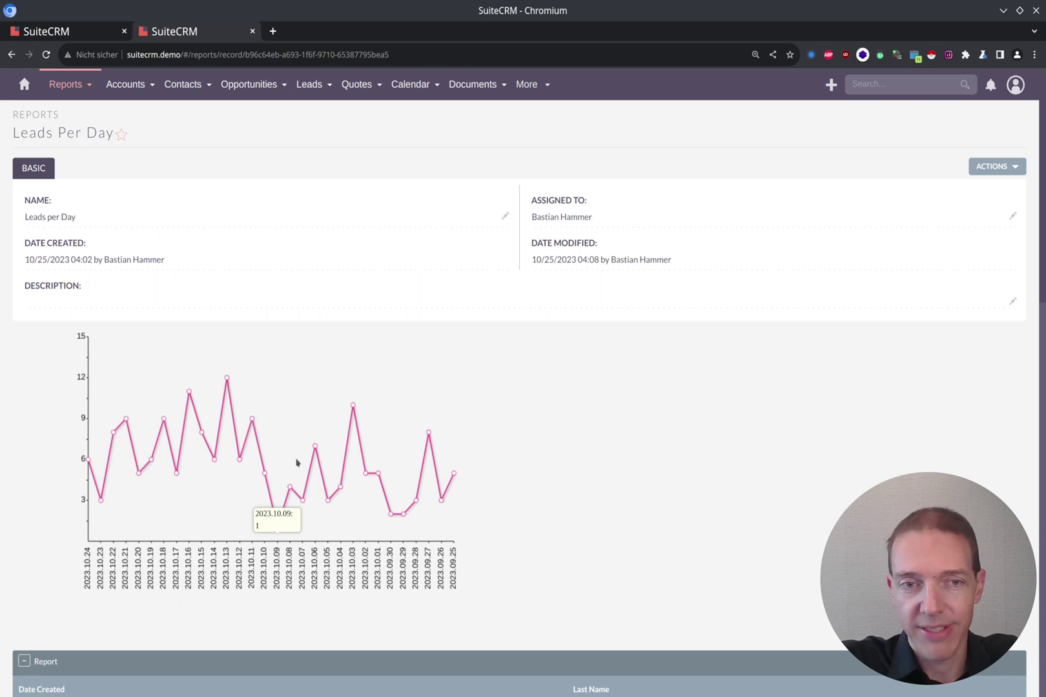
click(1002, 168)
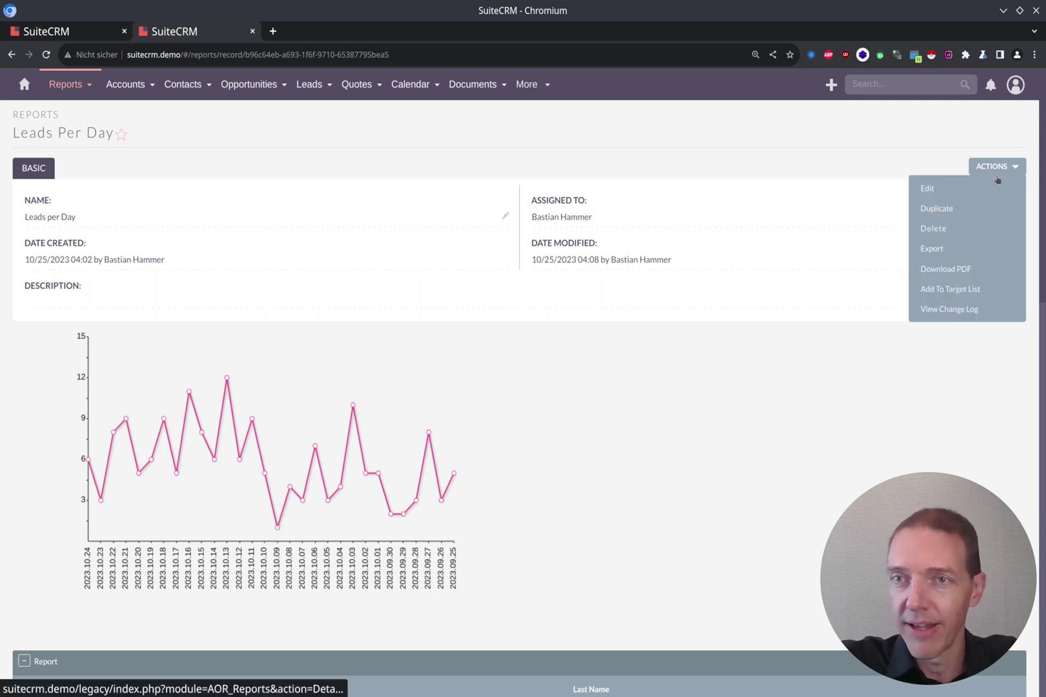
Edit the report and relabel the Last Name column as '# of Leads'.
click(934, 193)
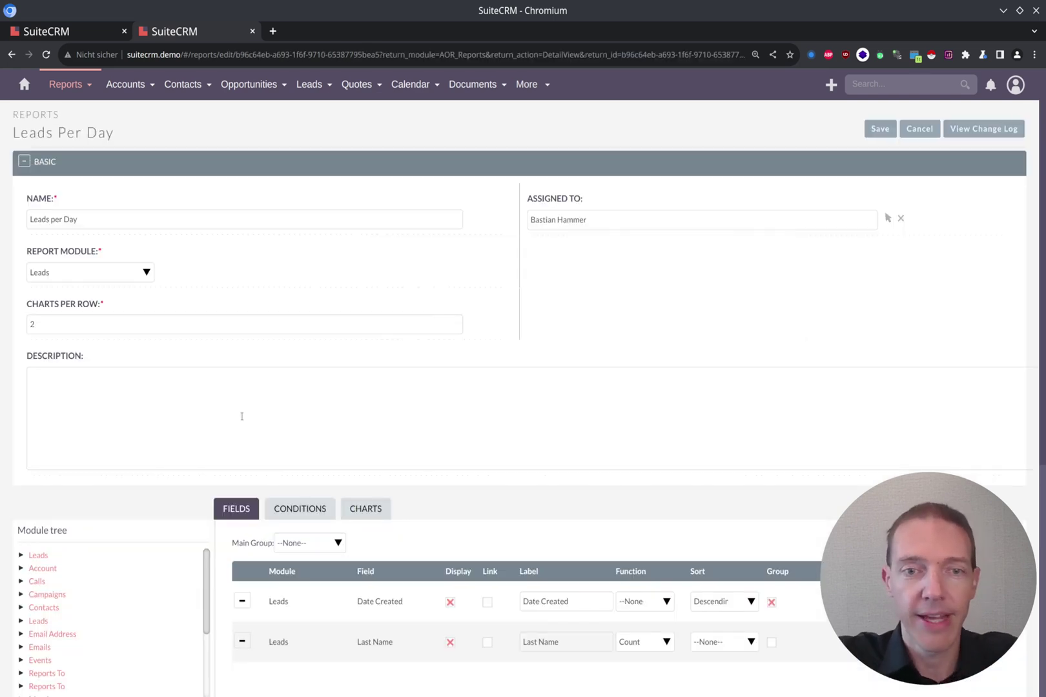
scroll(529, 387, down, 3)
click(581, 395)
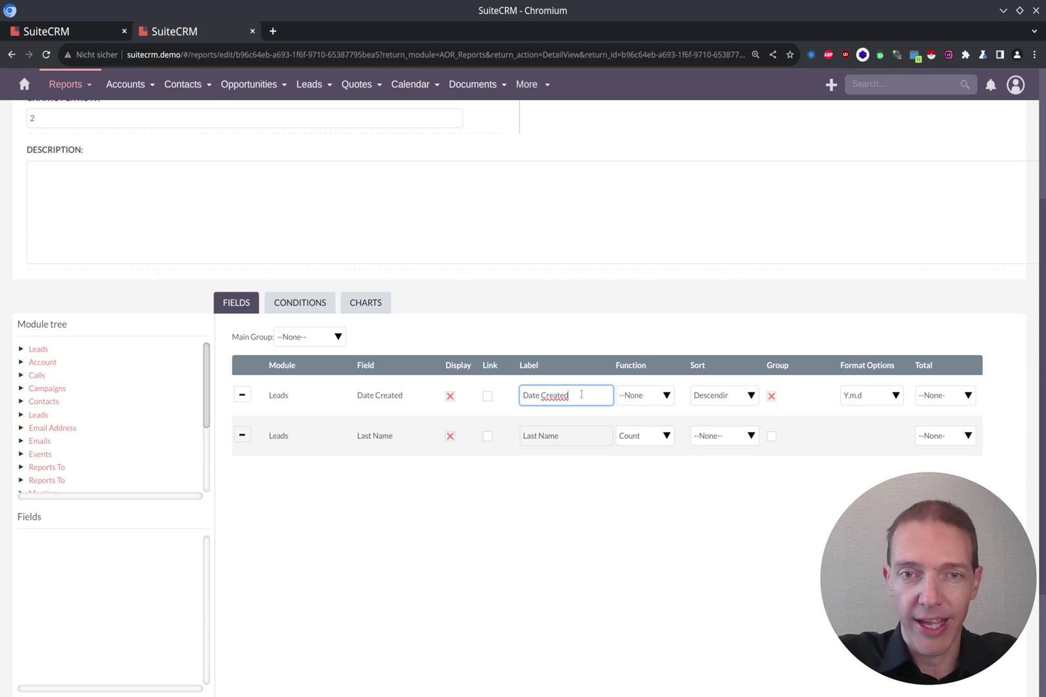
drag(573, 437, 516, 434)
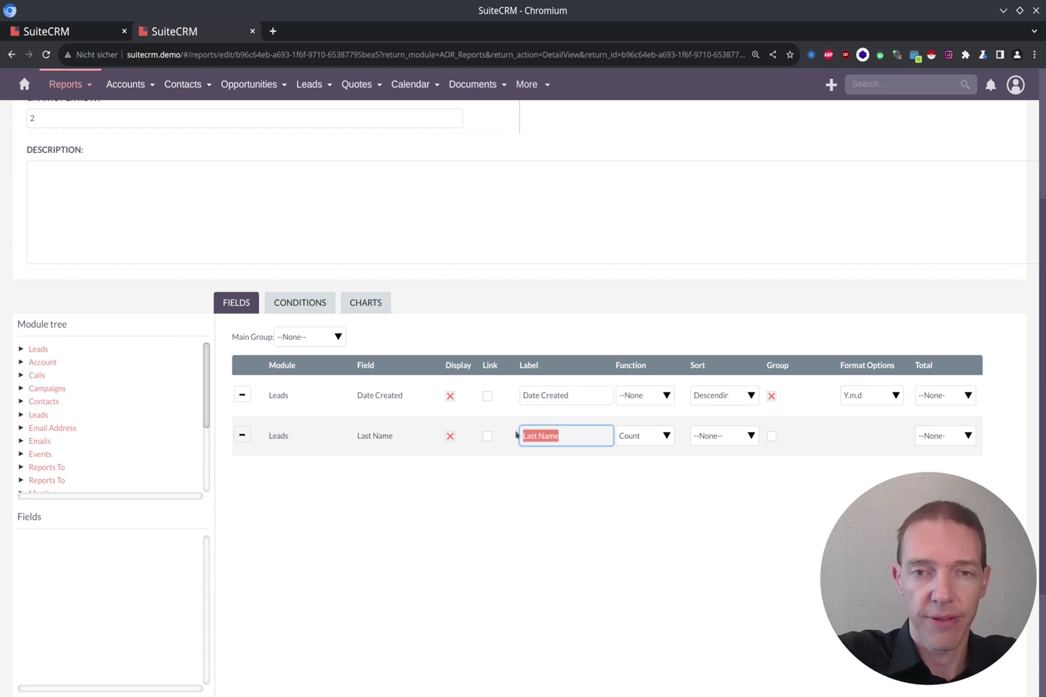
text(# of Leads)
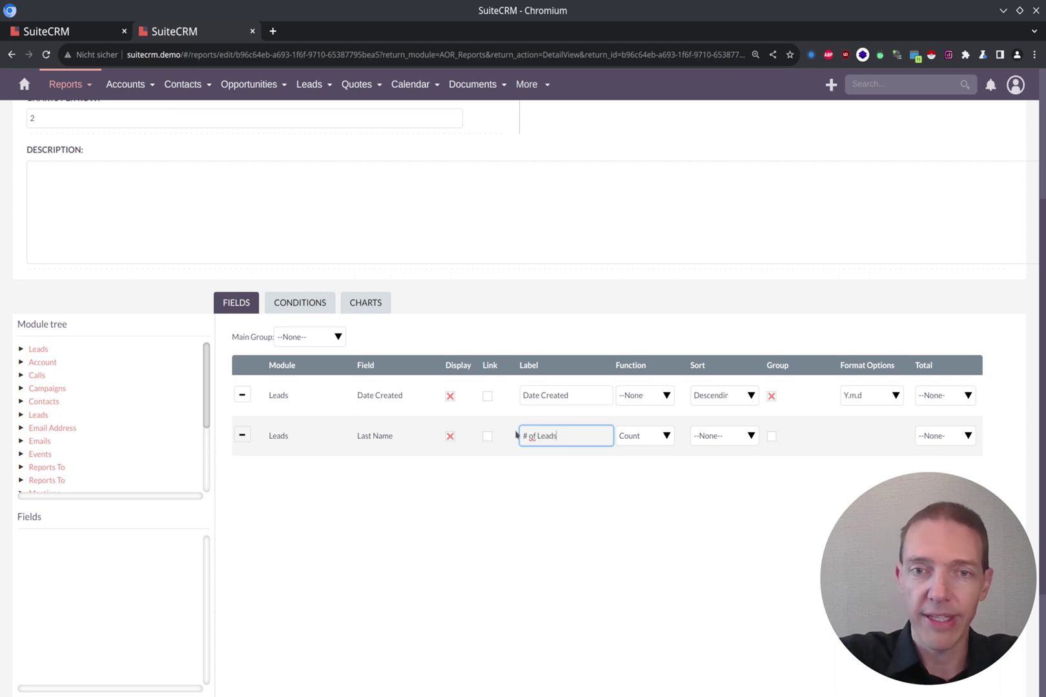
Title the chart 'New Leads per Day' and save the report.
scroll(517, 434, up, 3)
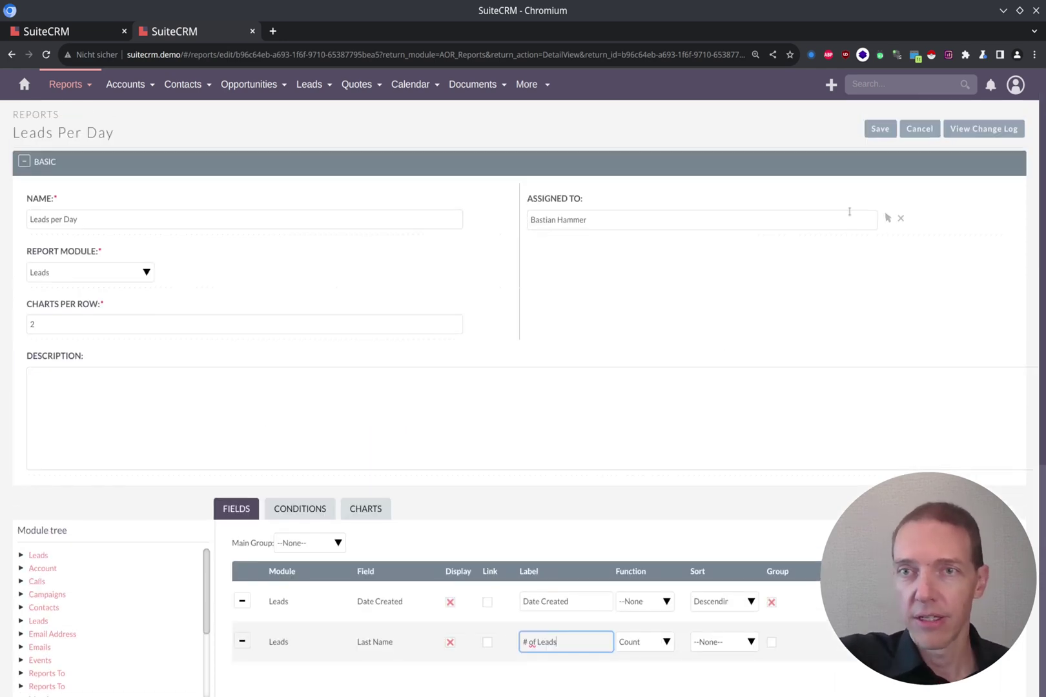
click(377, 509)
click(288, 566)
text(Leads per Day)
key(Home)
text(News)
key(BackSpace)
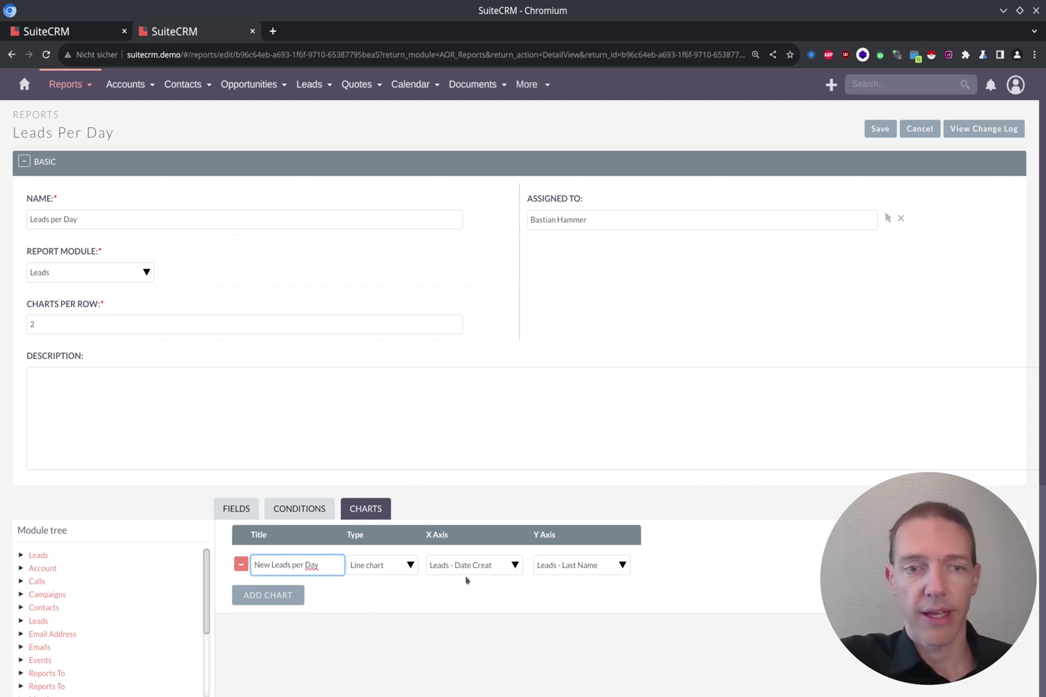
click(880, 129)
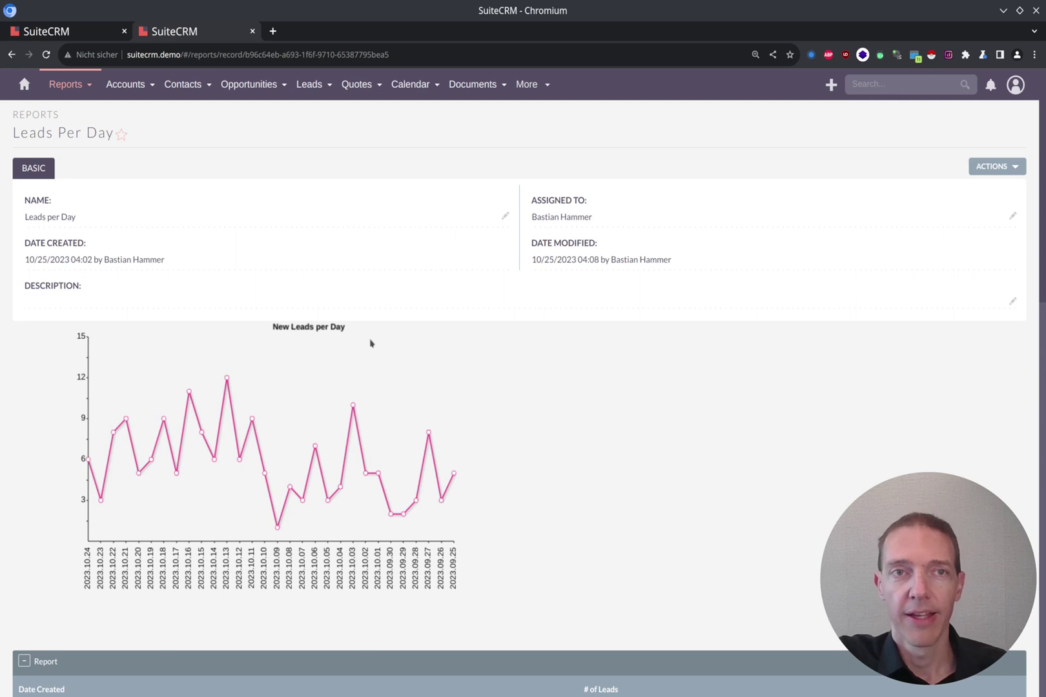
Switch to the SuiteCRM home dashboard in the first browser tab.
mouse_move(454, 501)
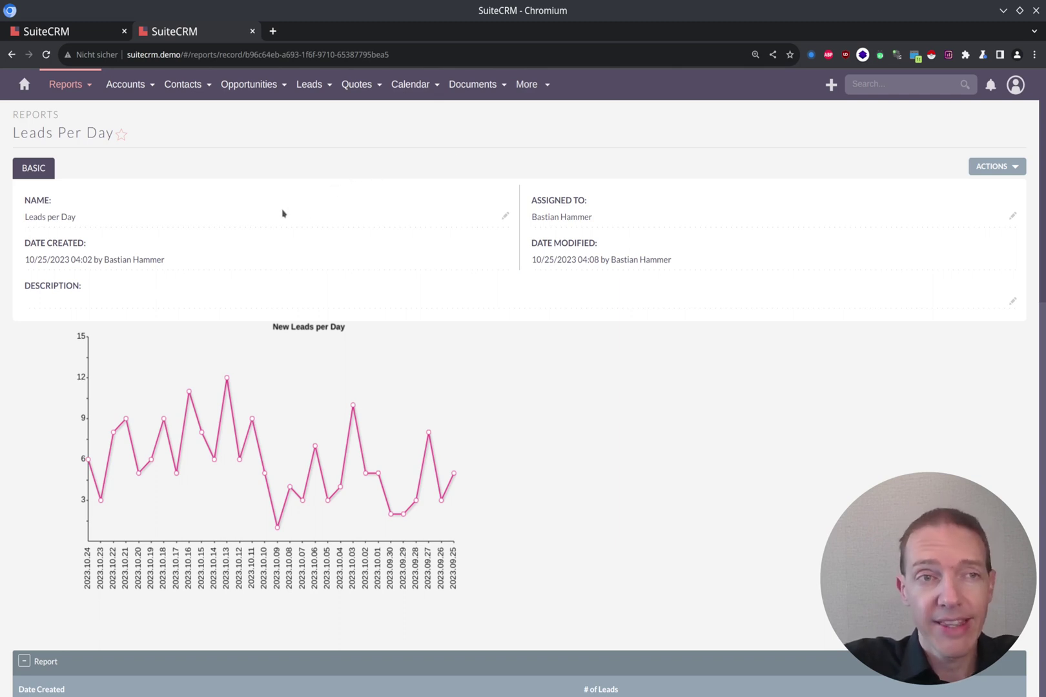
click(52, 29)
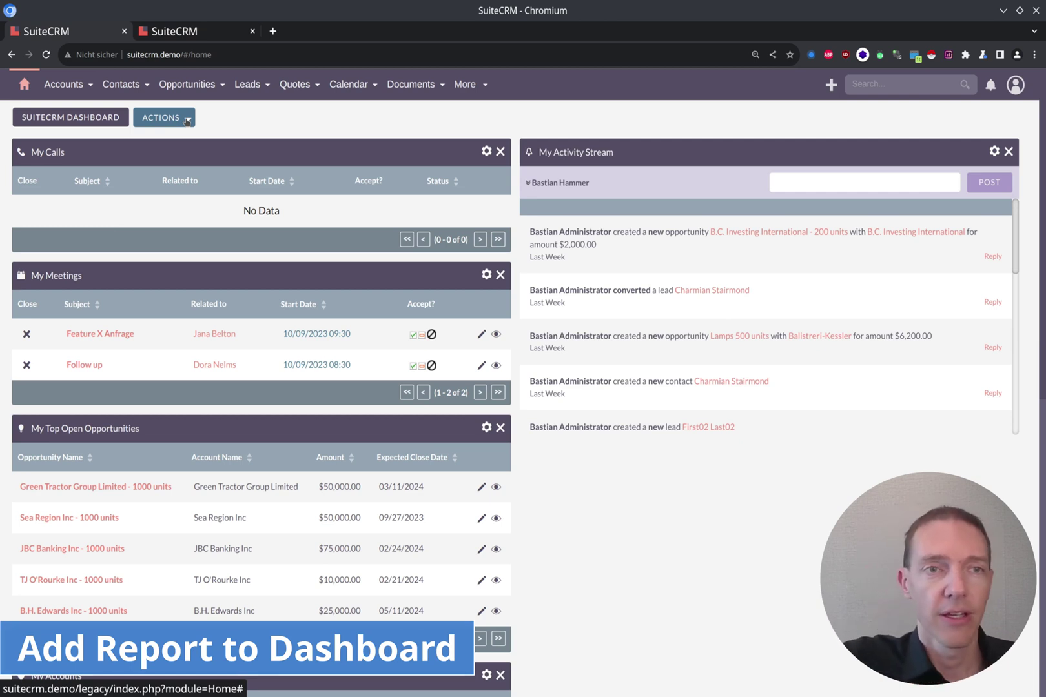
Add a Reports dashlet to the home dashboard.
click(187, 121)
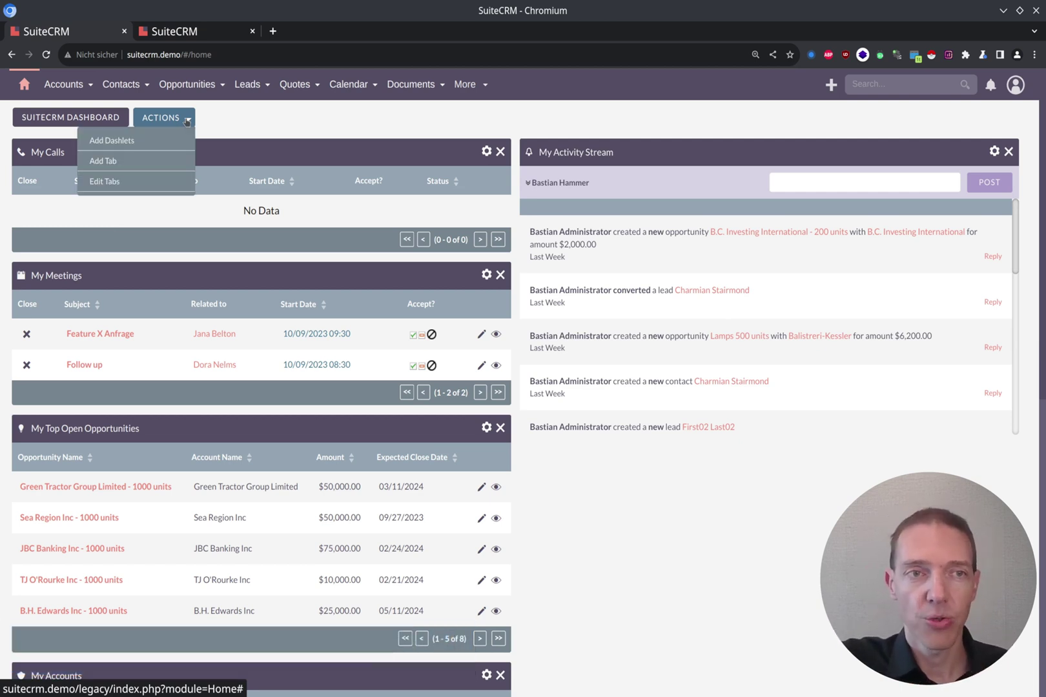
click(129, 141)
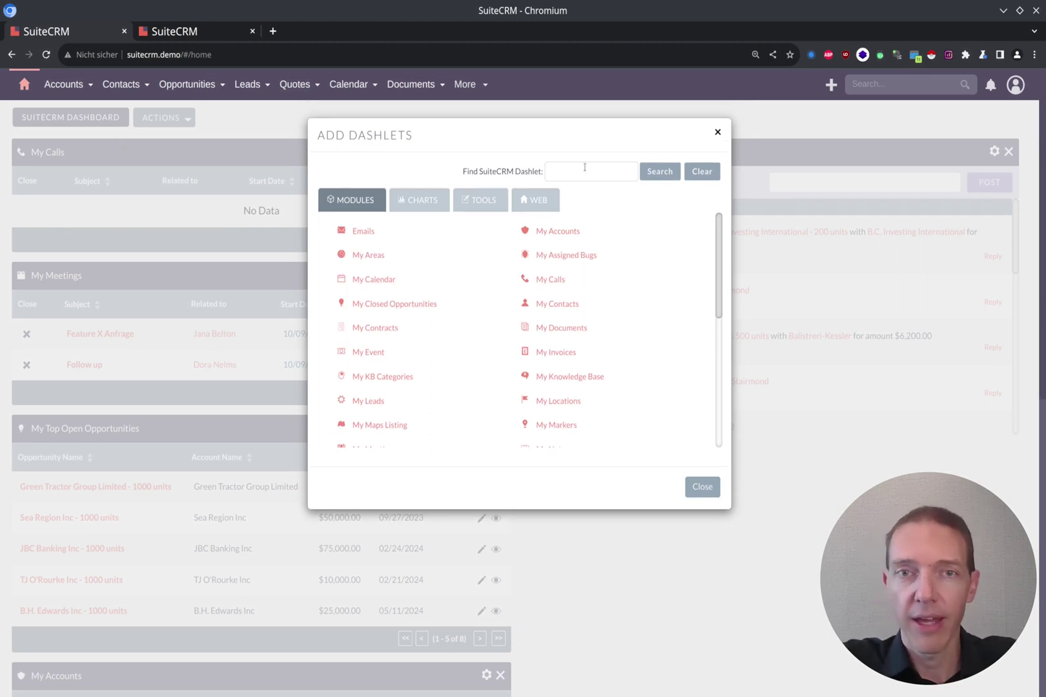
scroll(572, 329, down, 5)
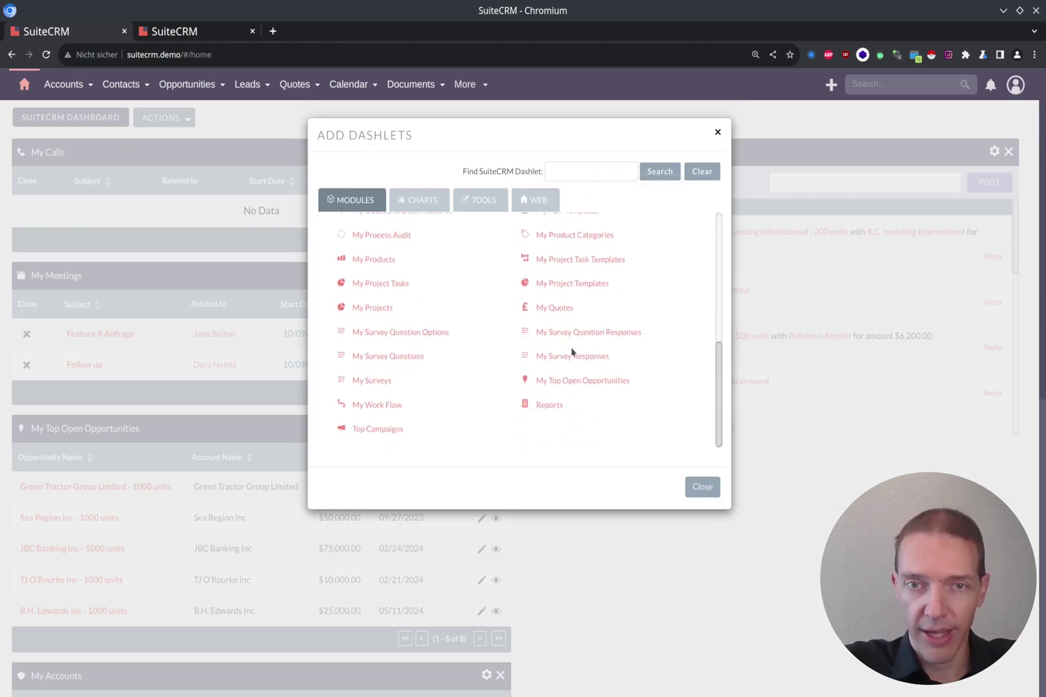
click(549, 405)
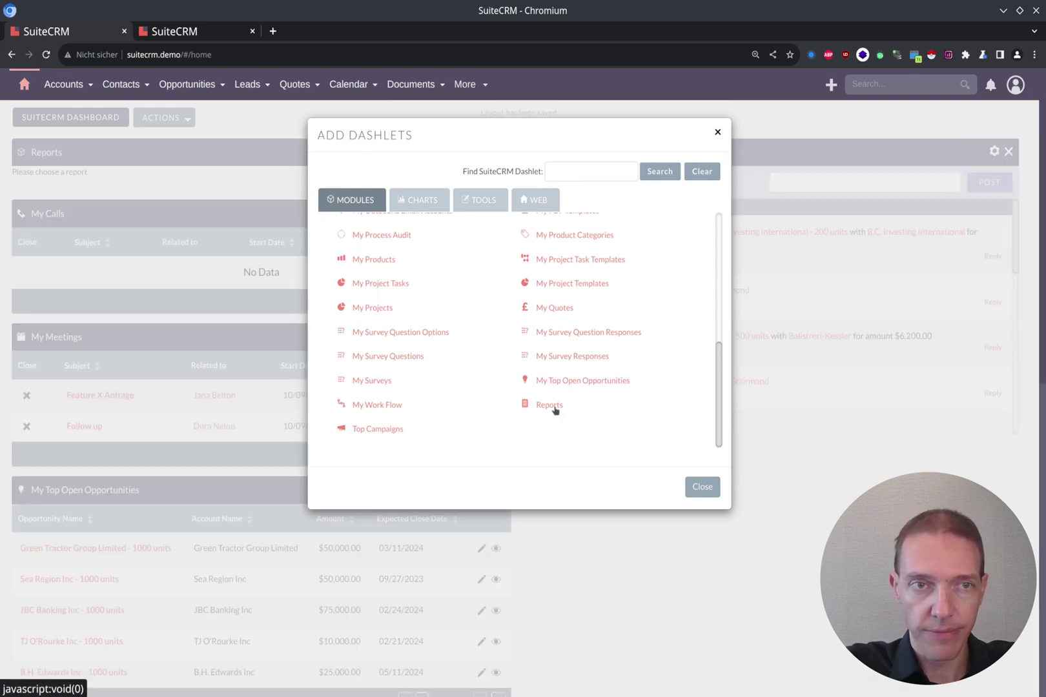
click(717, 133)
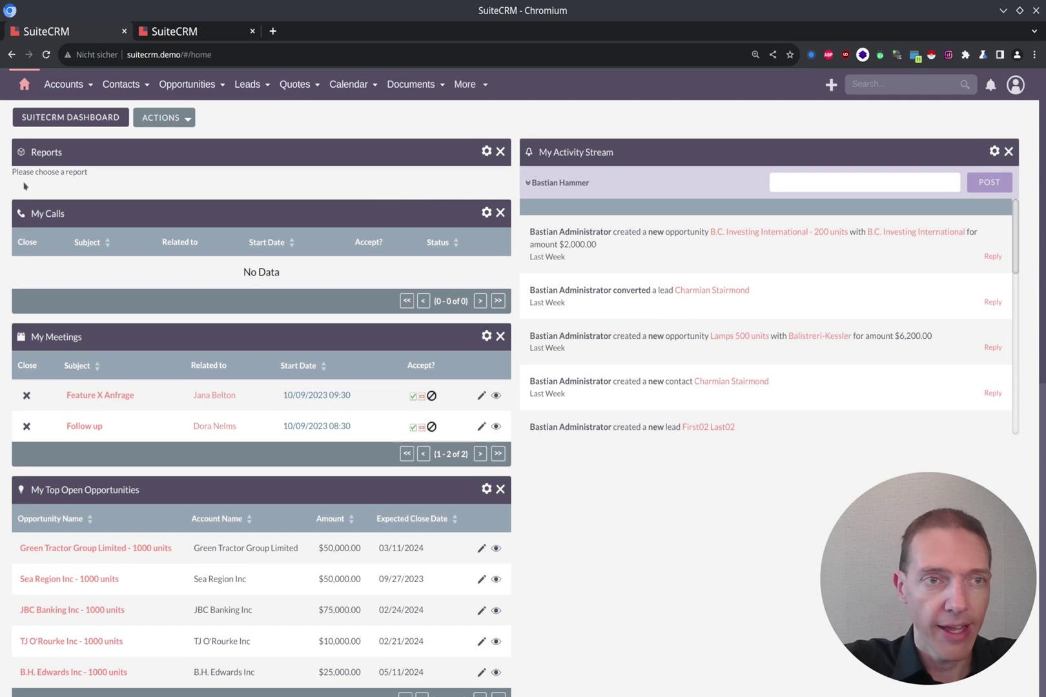
Set the dashlet to the Leads per Day report, showing only the New Leads per Day chart.
click(487, 152)
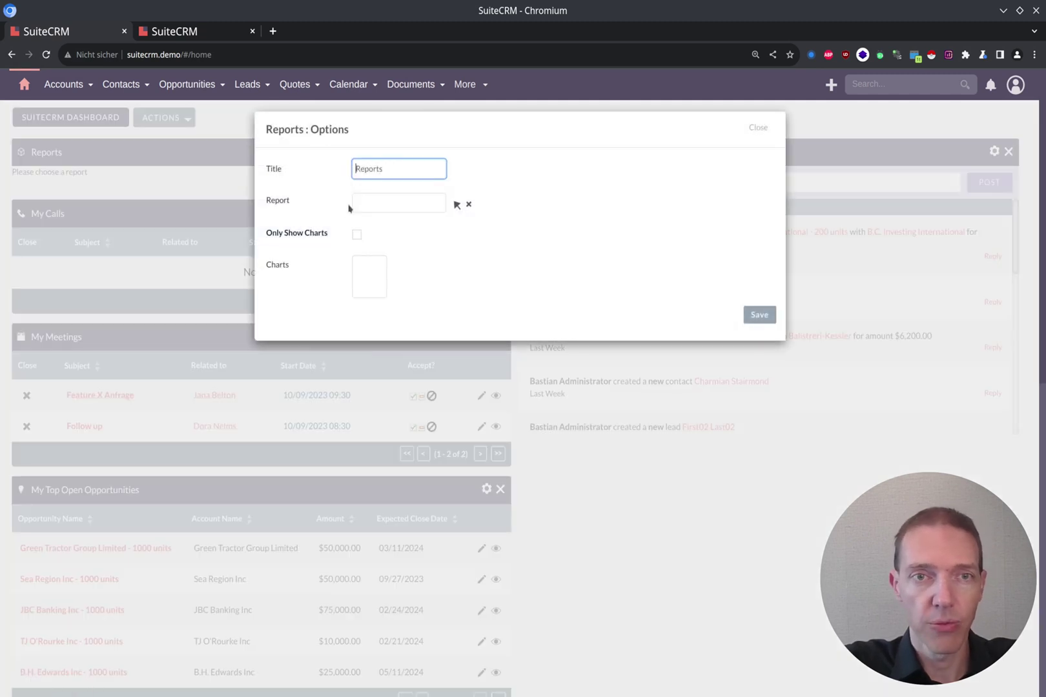
click(452, 206)
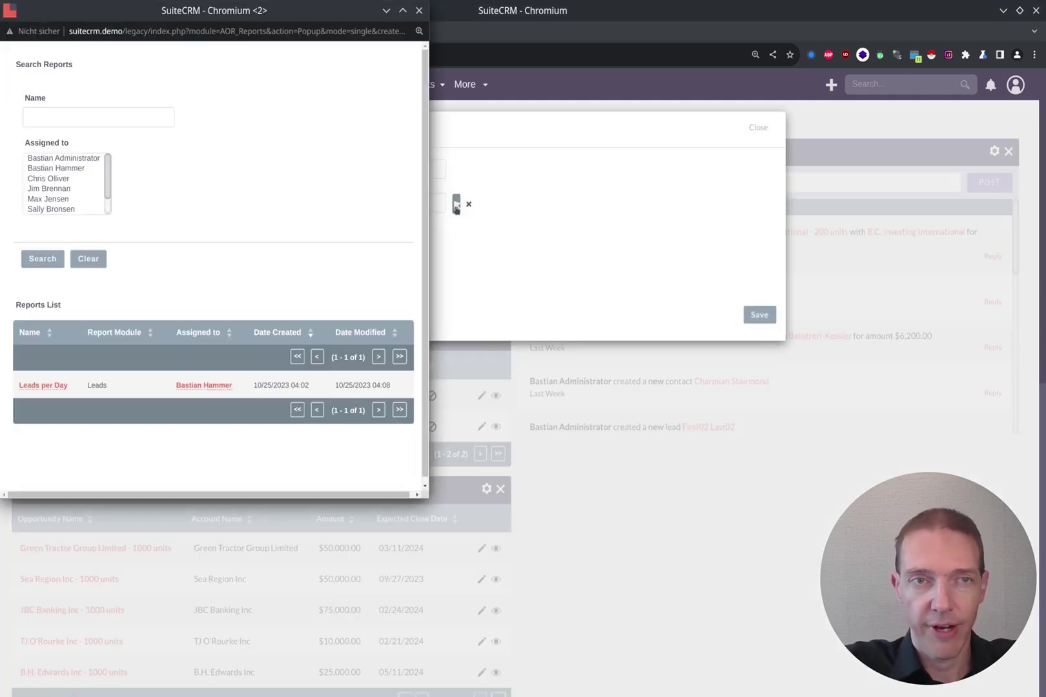
click(39, 385)
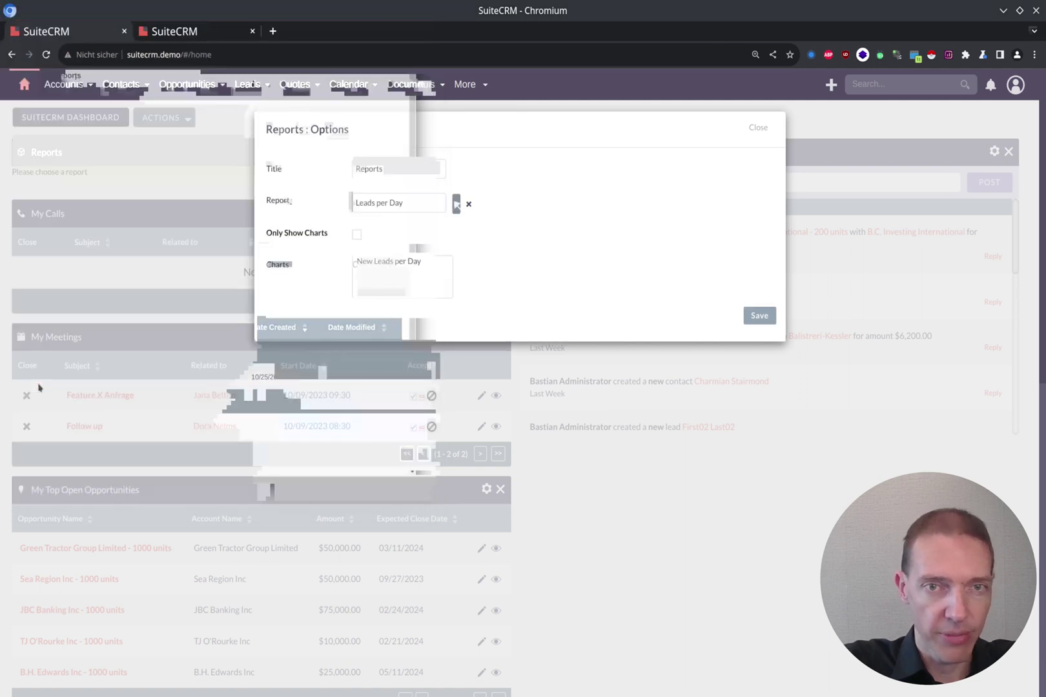
click(382, 262)
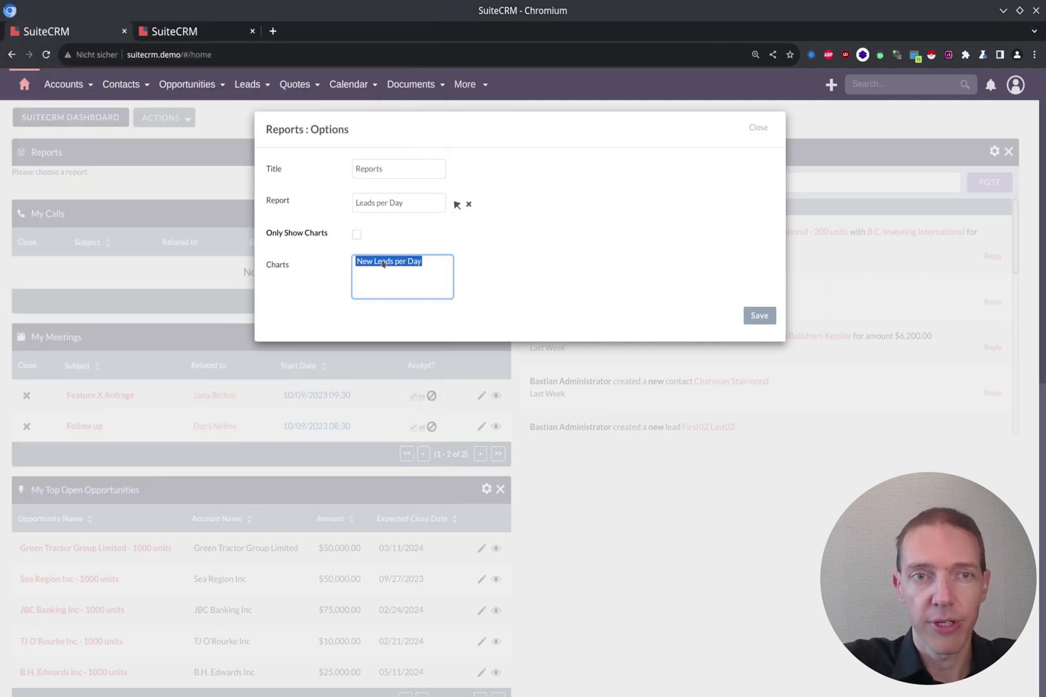
click(355, 235)
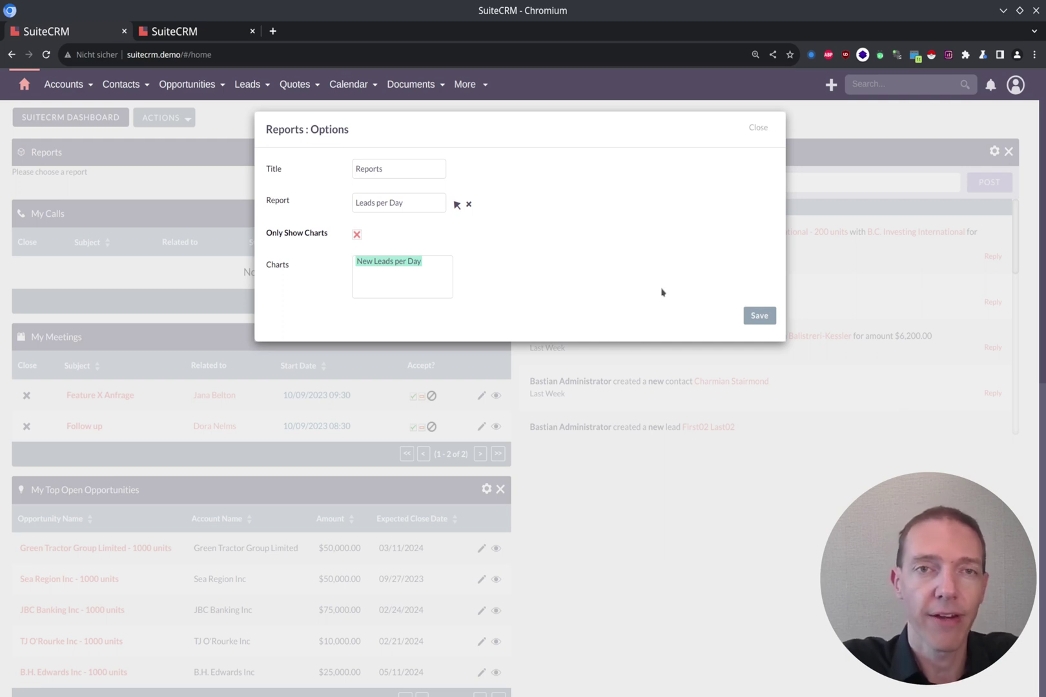
click(762, 320)
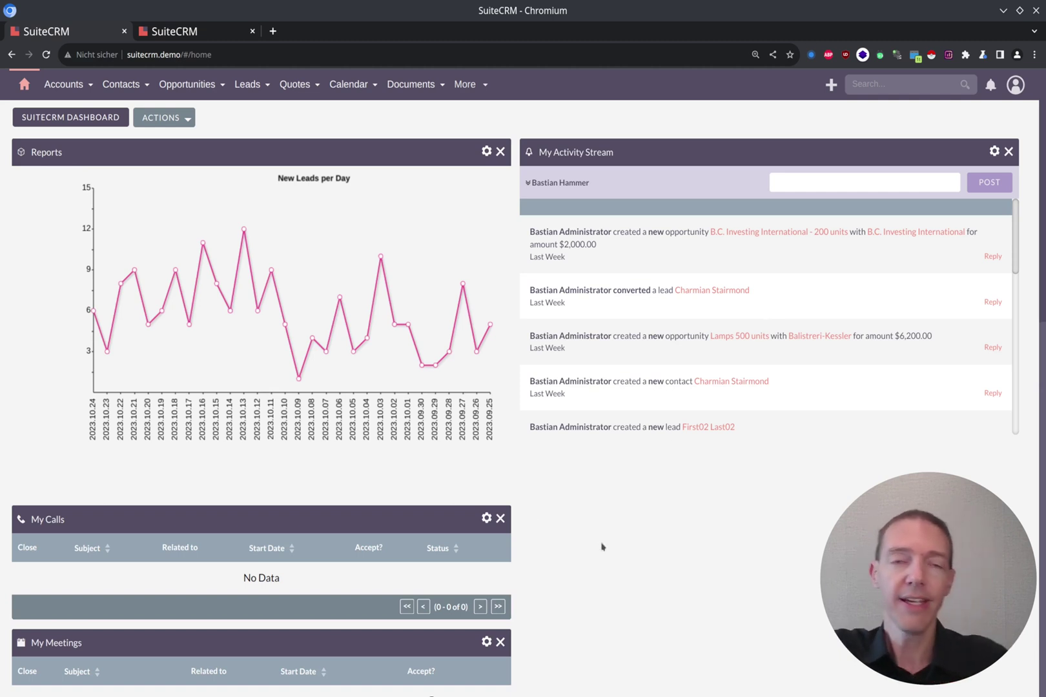